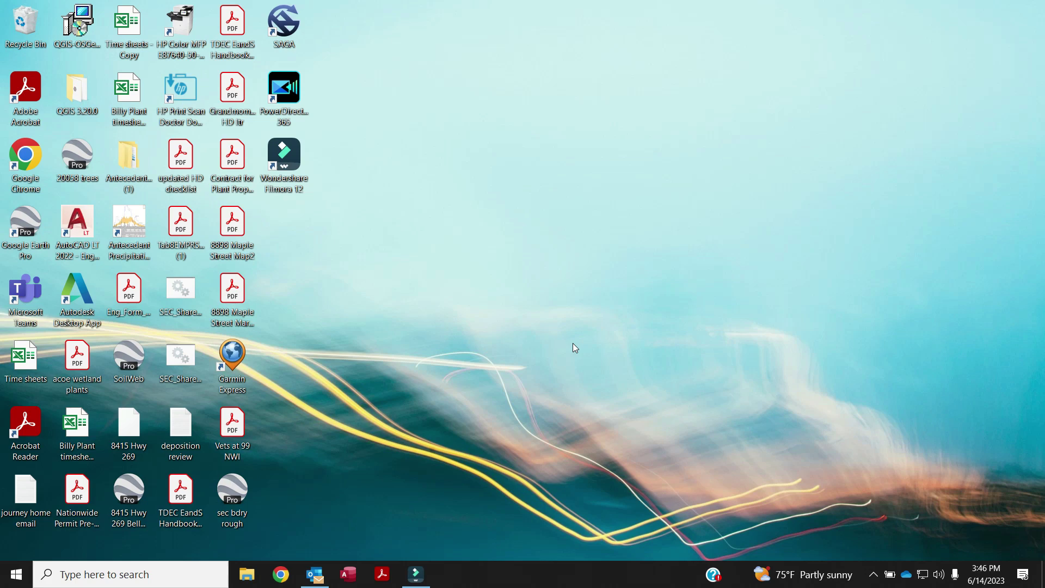
- Open Chrome, search for "usgs tnm download" and open the TNM Download v2 site
left_click(280, 574)
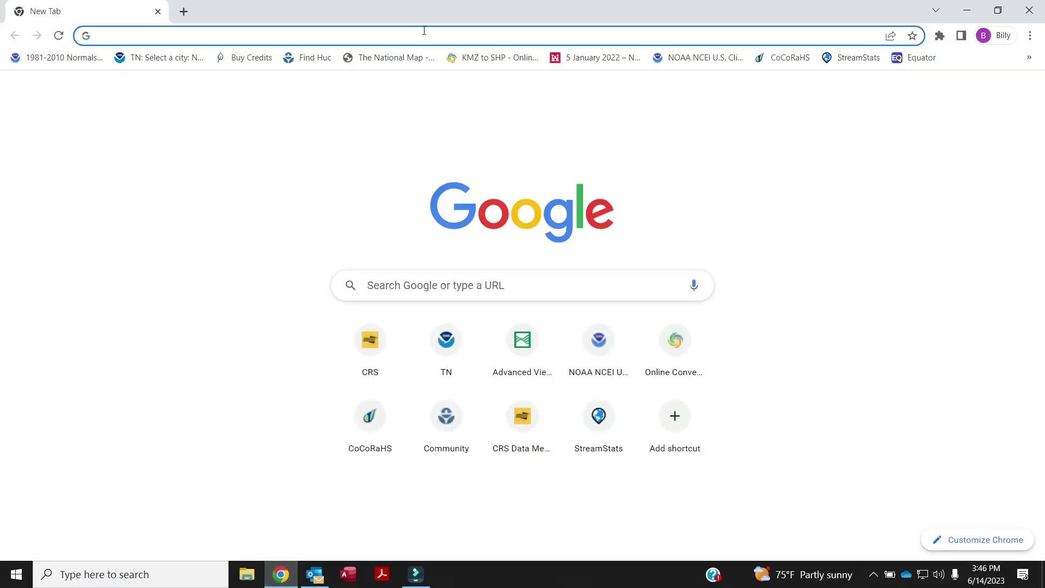
left_click(421, 34)
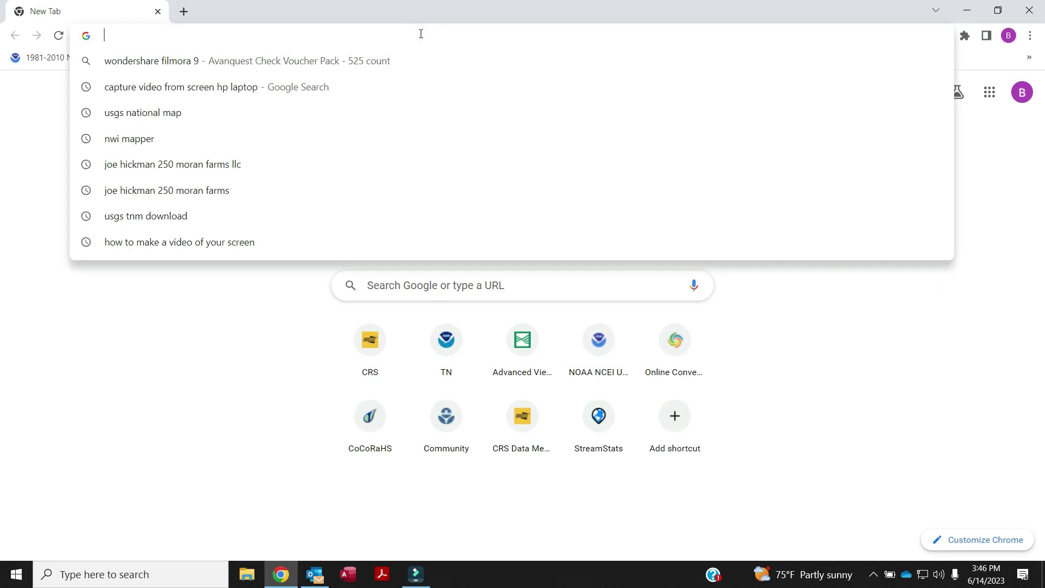
type("USGS")
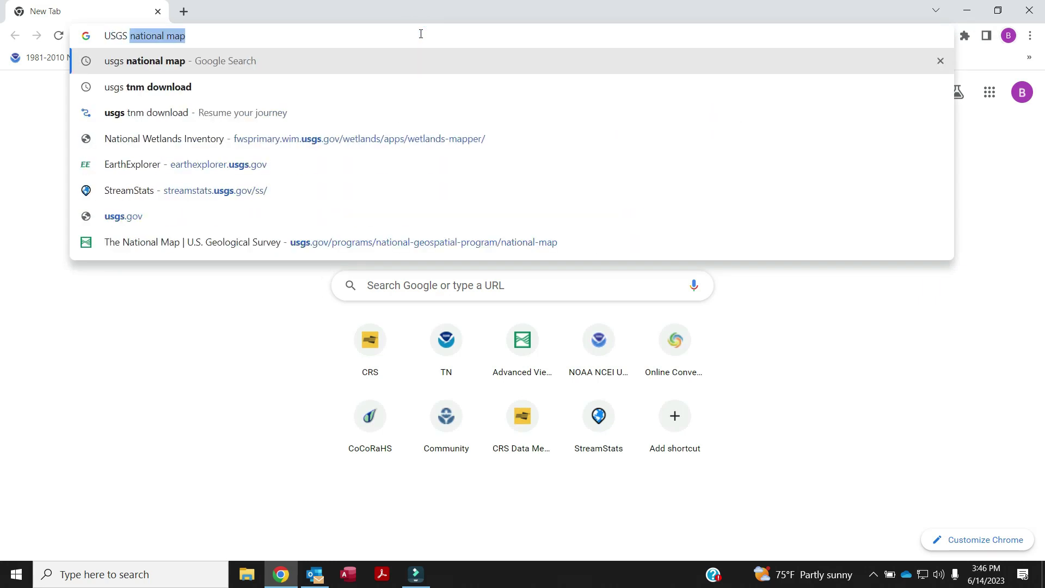
left_click(133, 91)
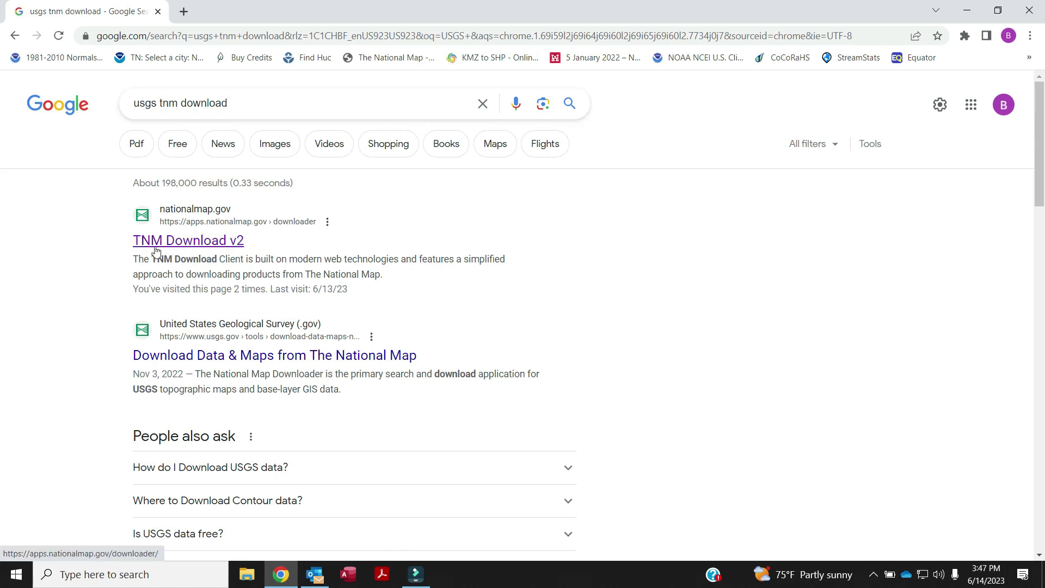
left_click(211, 245)
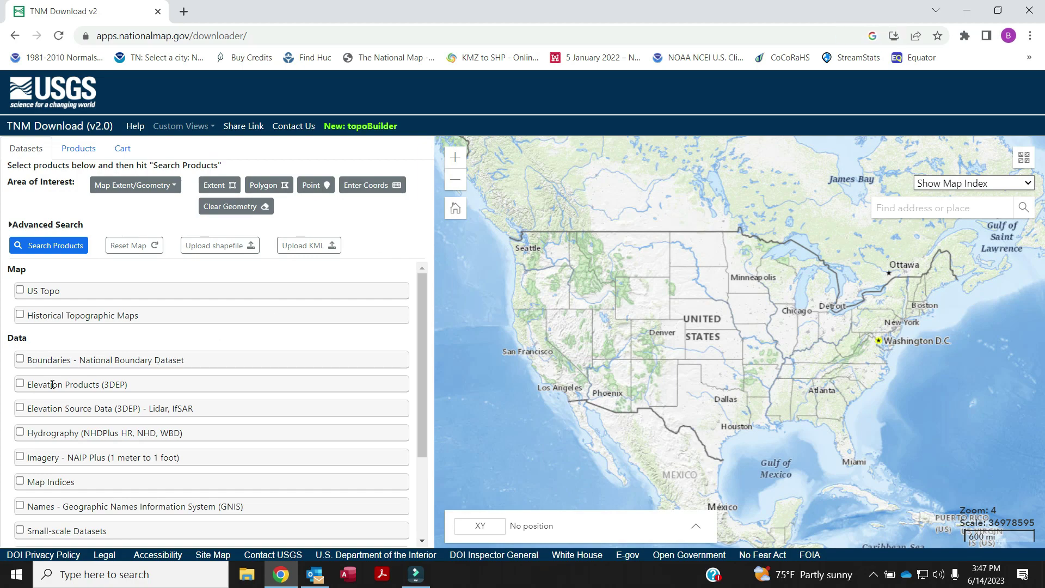
- Select the Elevation Products (3DEP) dataset and upload the property boundary KML from the project folder as the area of interest
left_click(20, 383)
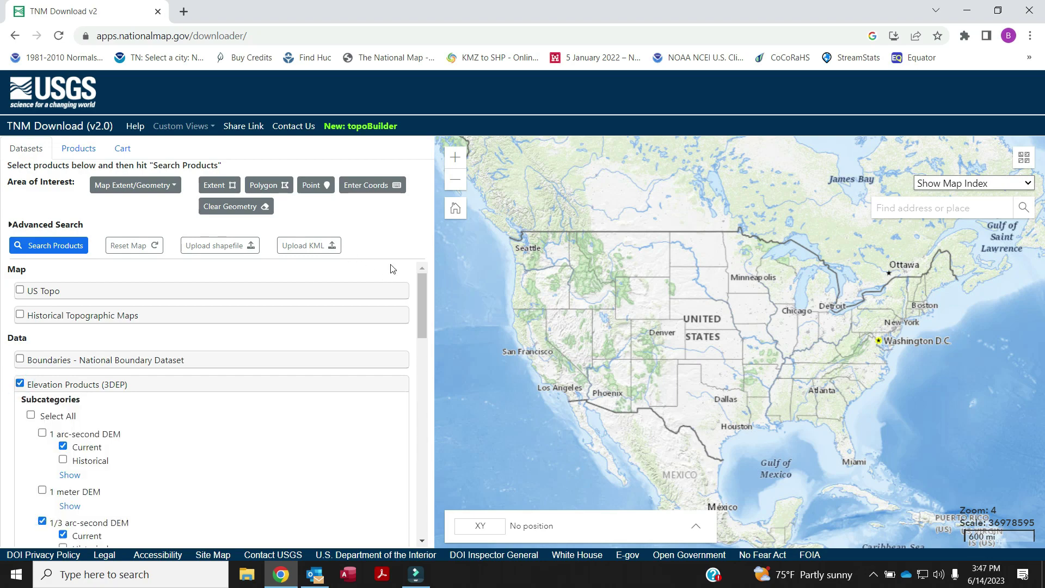
left_click_drag(420, 283, 423, 313)
left_click(326, 246)
left_click(309, 210)
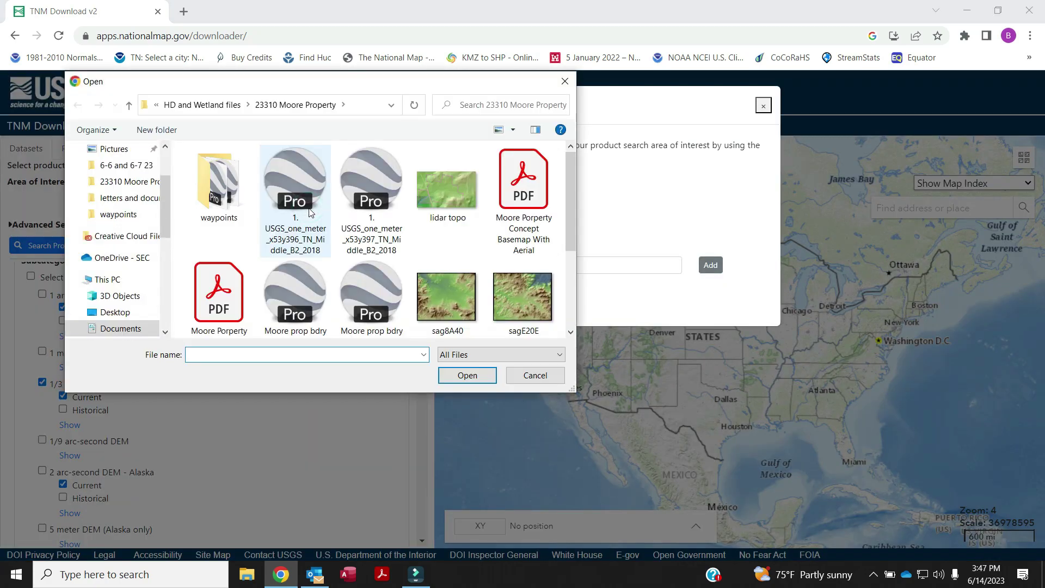
left_click_drag(569, 191, 572, 218)
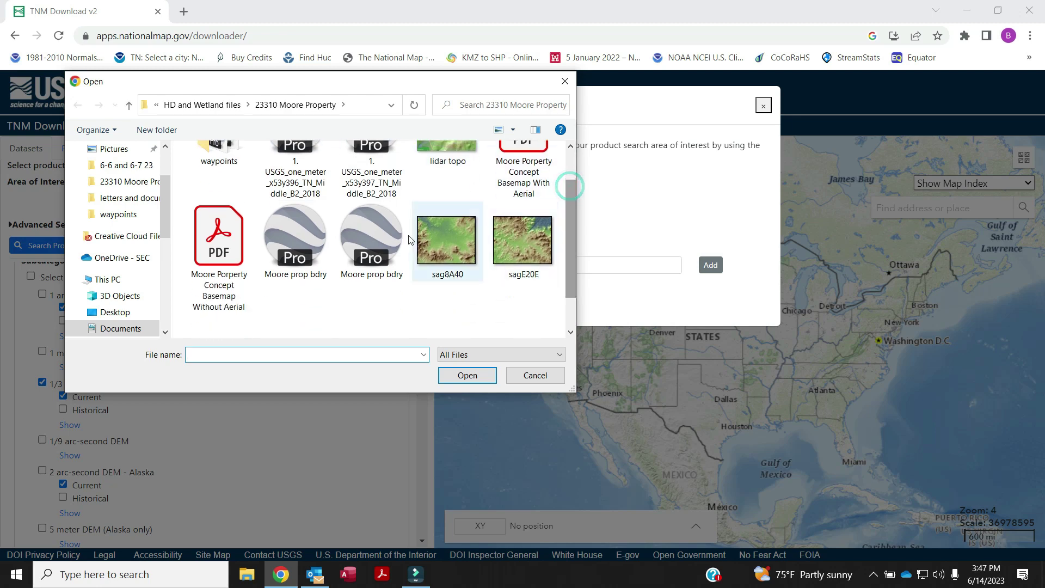
left_click(301, 236)
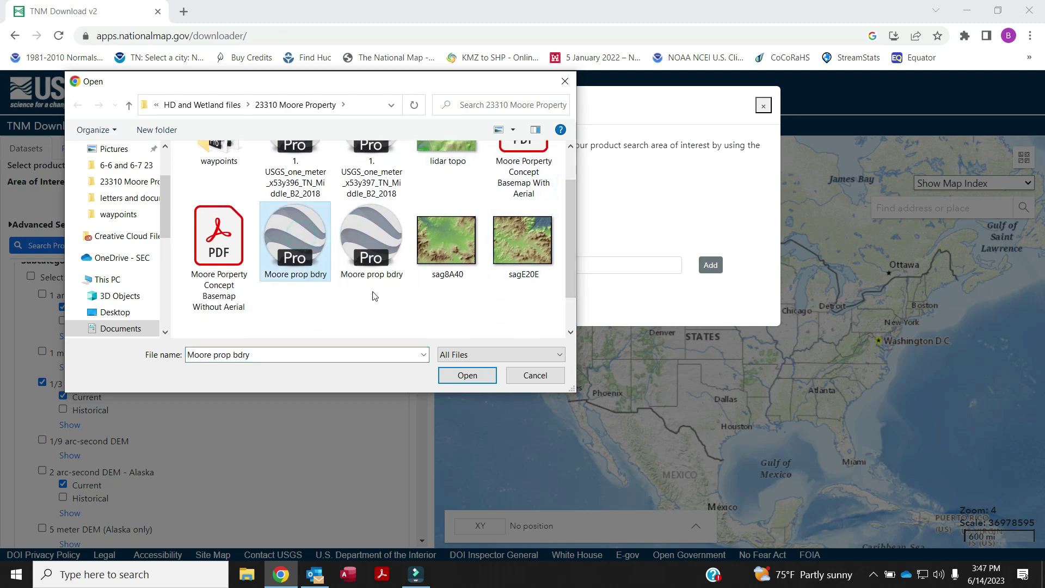
left_click(467, 375)
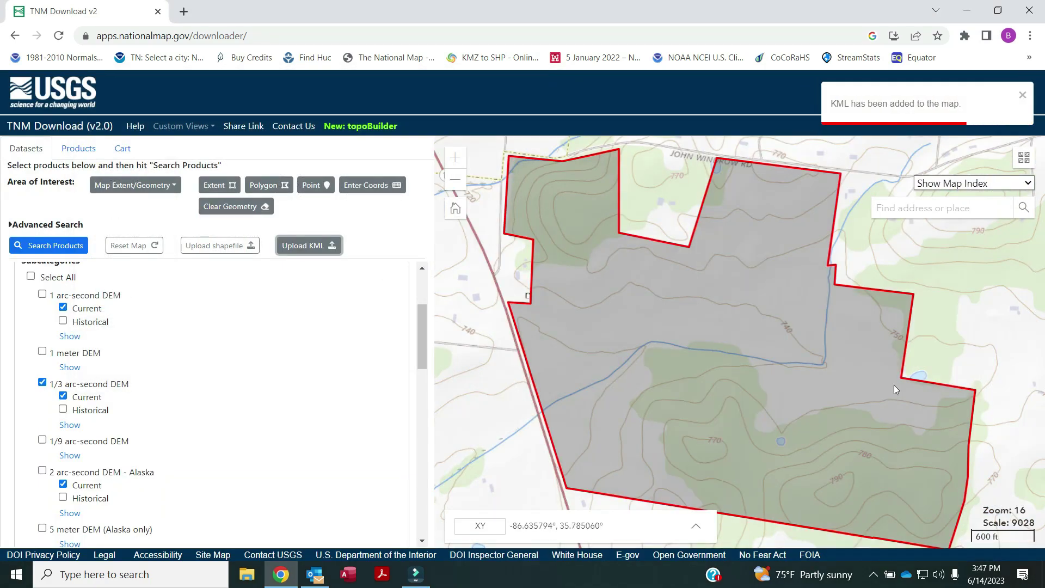
- Deselect the preselected 1 arc-second, 1/3 arc-second and 2 arc-second Alaska DEM subcategories, including their Current options
left_click(63, 307)
left_click(42, 382)
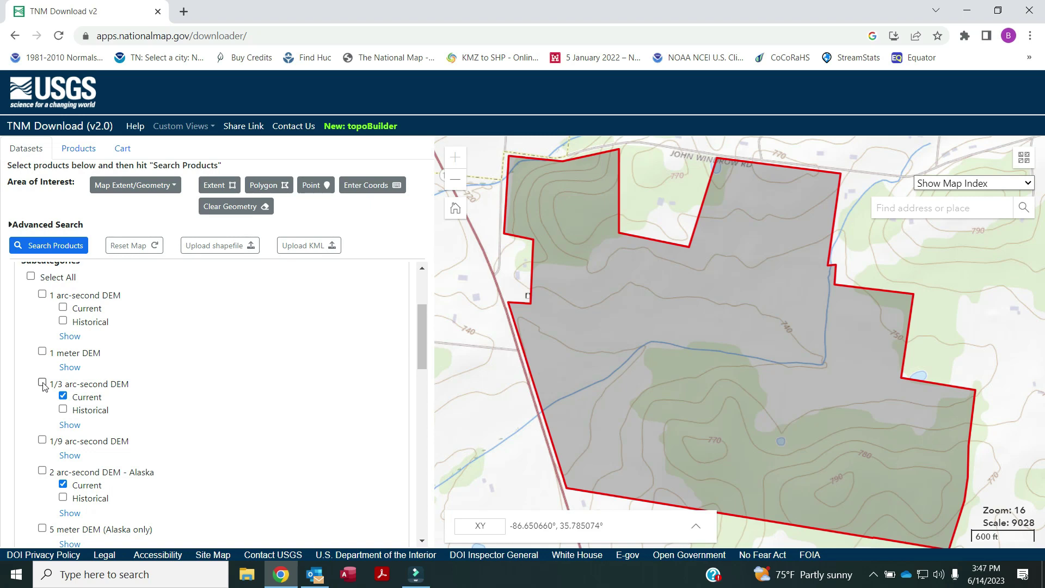
left_click(62, 396)
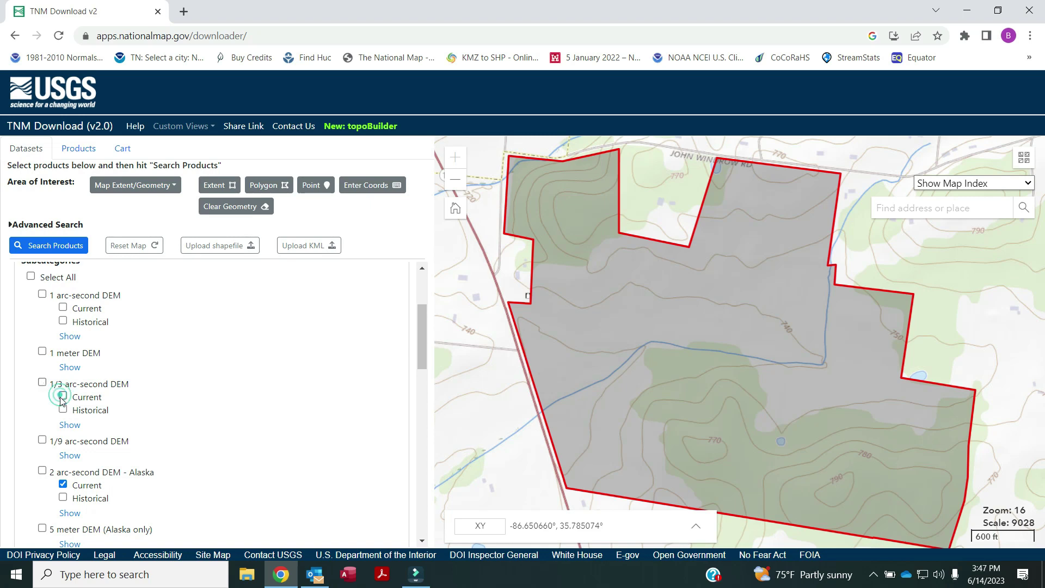
left_click(63, 484)
- Select the 1 meter DEM subcategory, show its coverage on the map and search for matching products
mouse_move(425, 340)
left_mouse_down()
mouse_move(425, 361)
mouse_move(426, 345)
left_mouse_up()
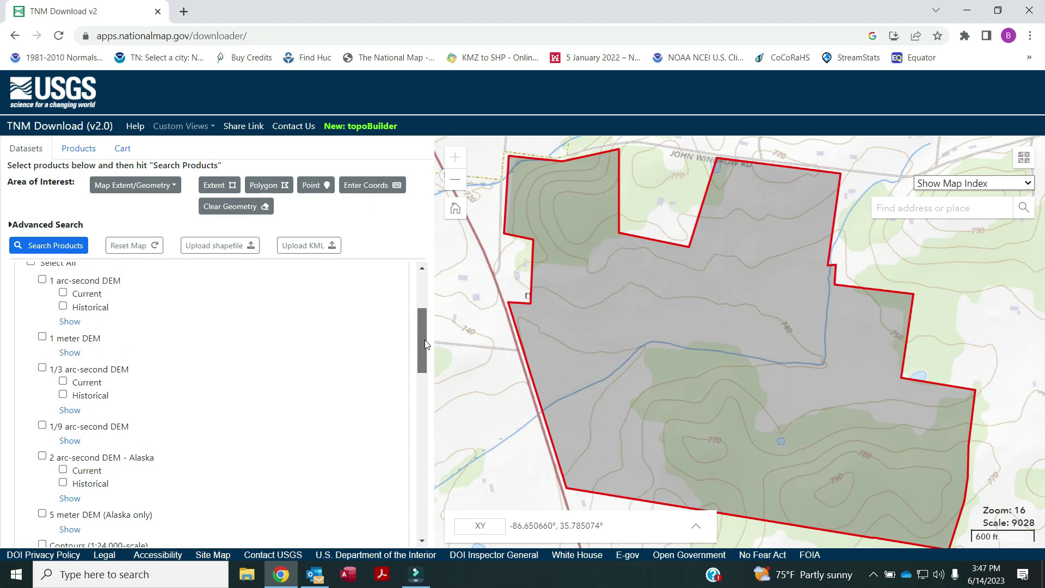
left_click(43, 337)
left_click(69, 353)
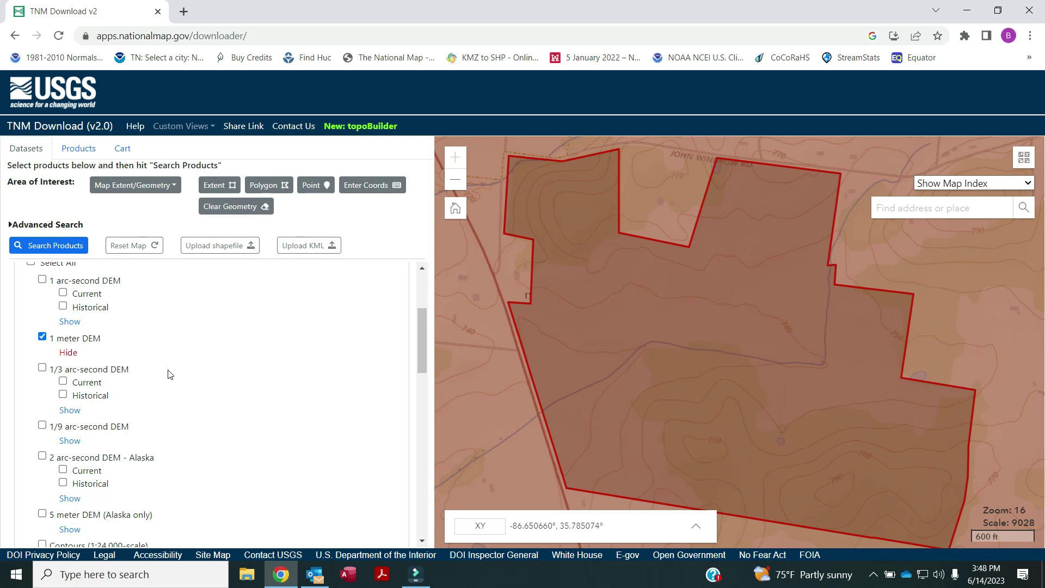
left_click(44, 246)
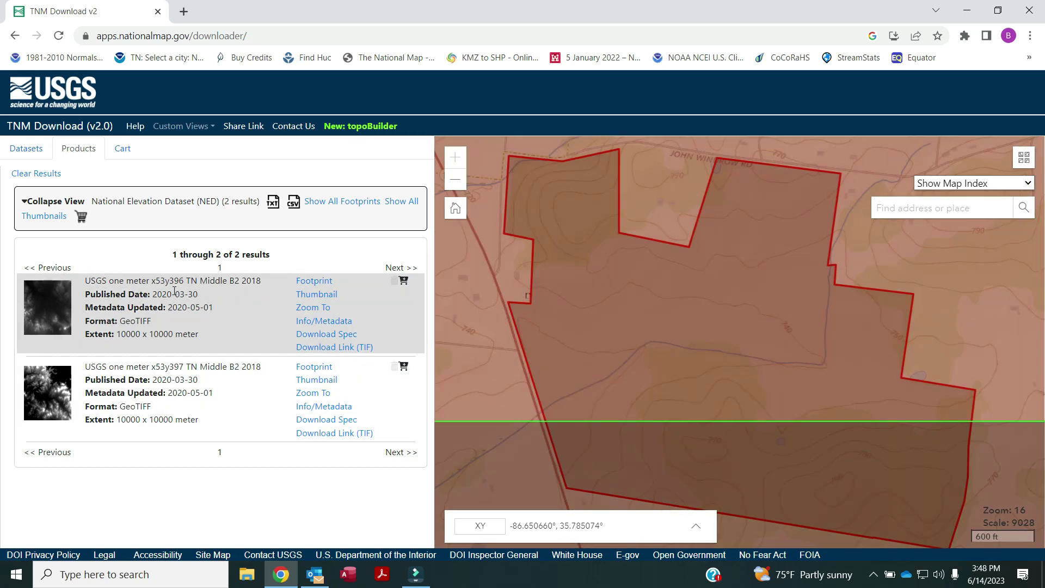
- Download the TIF of the product USGS one meter x53y396 TN Middle B2 2018
left_click(325, 348)
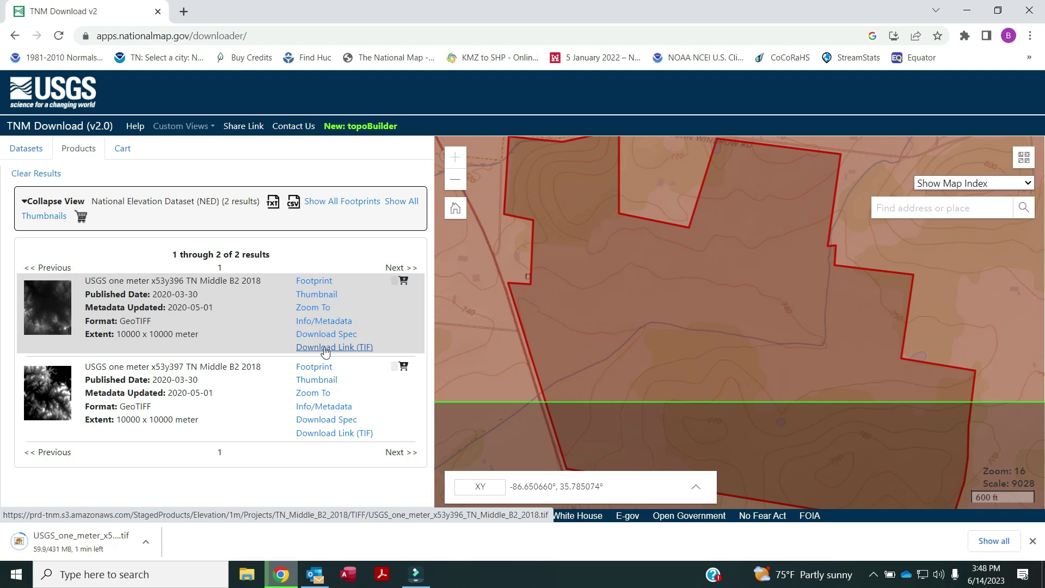
left_click(974, 12)
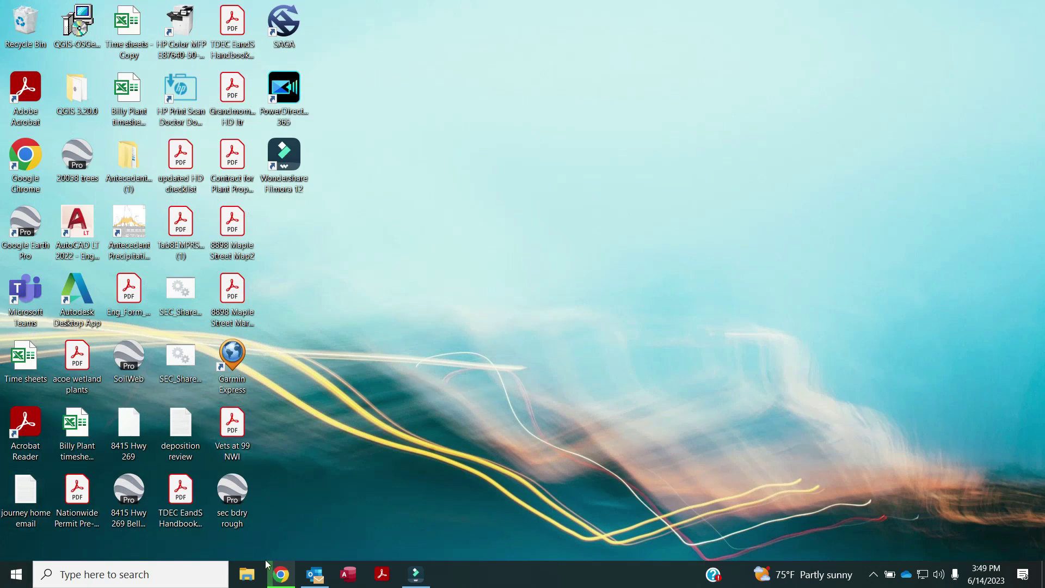
left_click(280, 575)
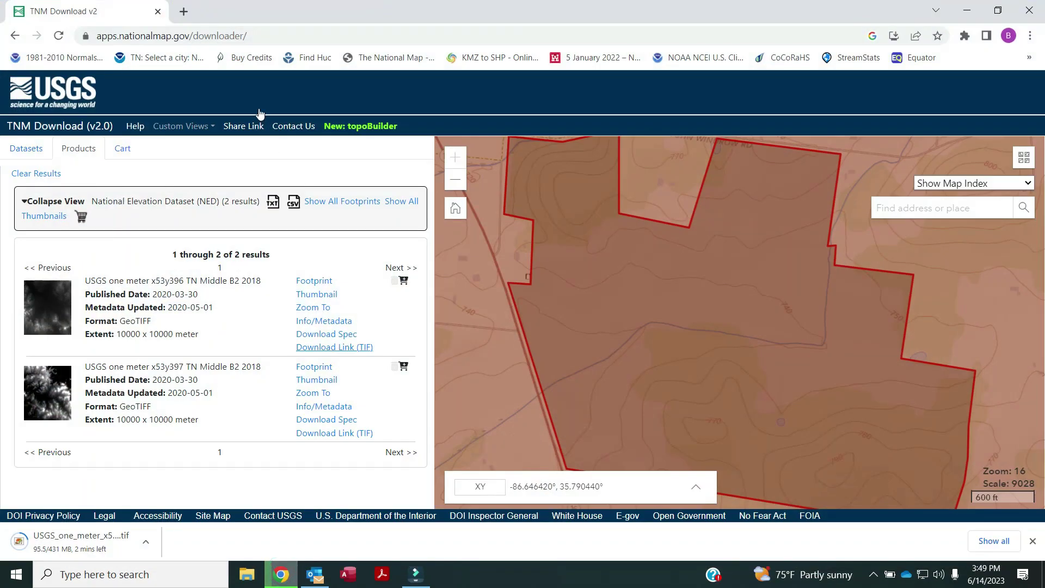
- Search for "saga gis download" in a new browser tab and open the SourceForge SAGA GIS page
left_click(183, 11)
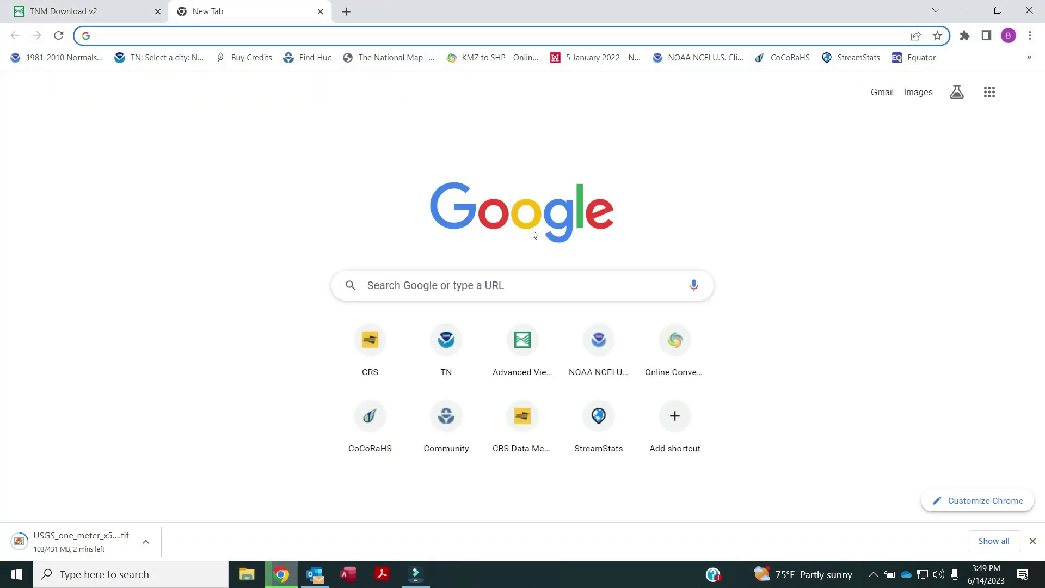
left_click(545, 279)
type("saga ")
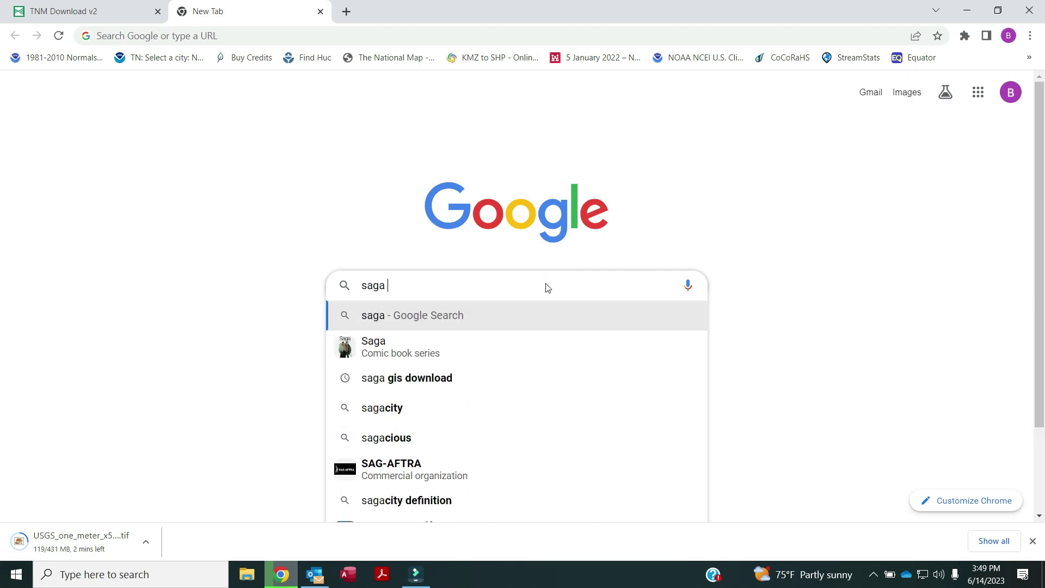
type("gis")
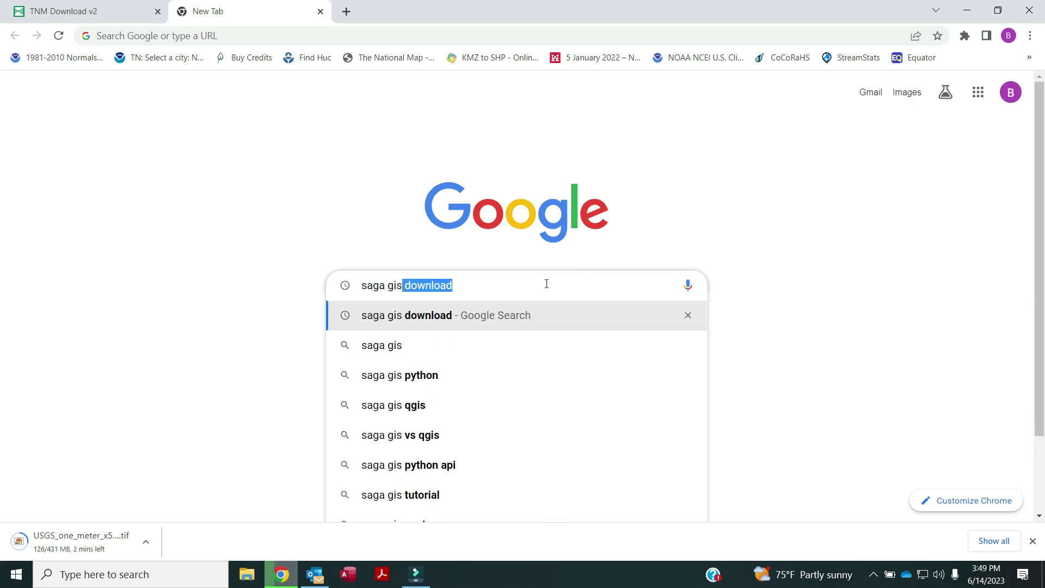
left_click(441, 316)
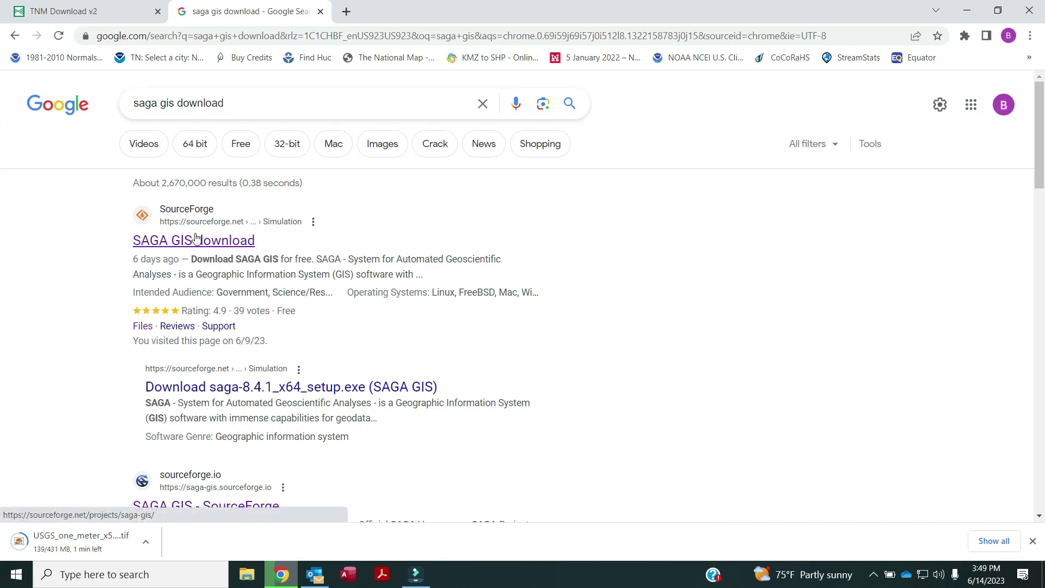
left_click(211, 245)
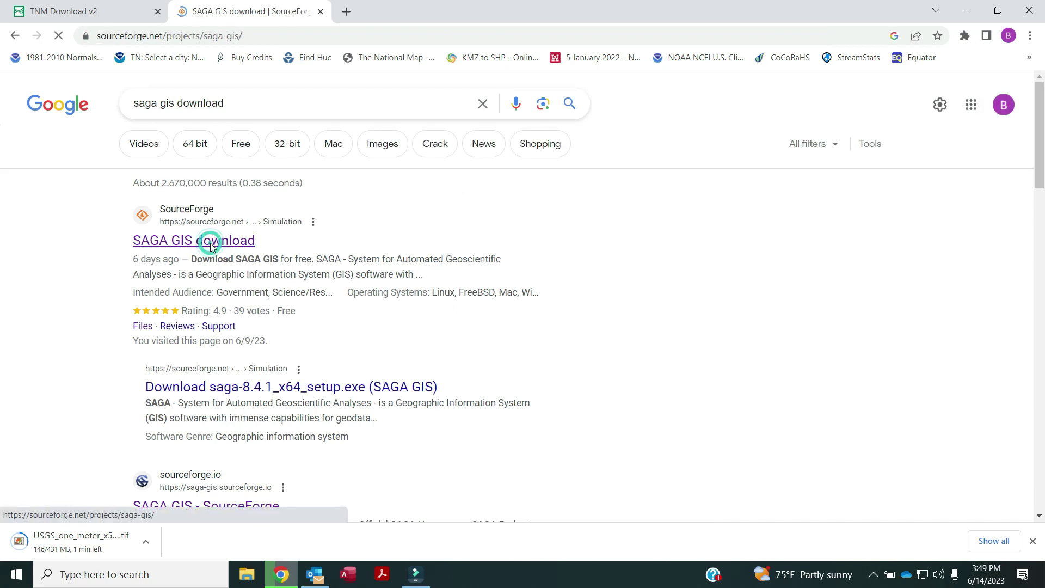
- Download the latest SAGA GIS release, saga-9.0.2_x64.zip, from the SourceForge project page
scroll(385, 221, "down", 2)
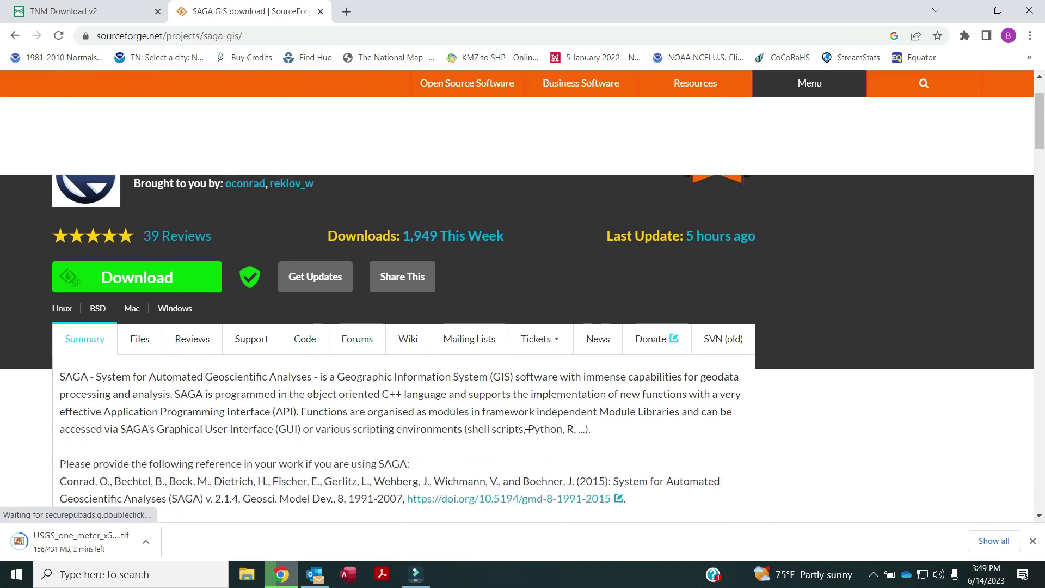
scroll(527, 429, "down", 3)
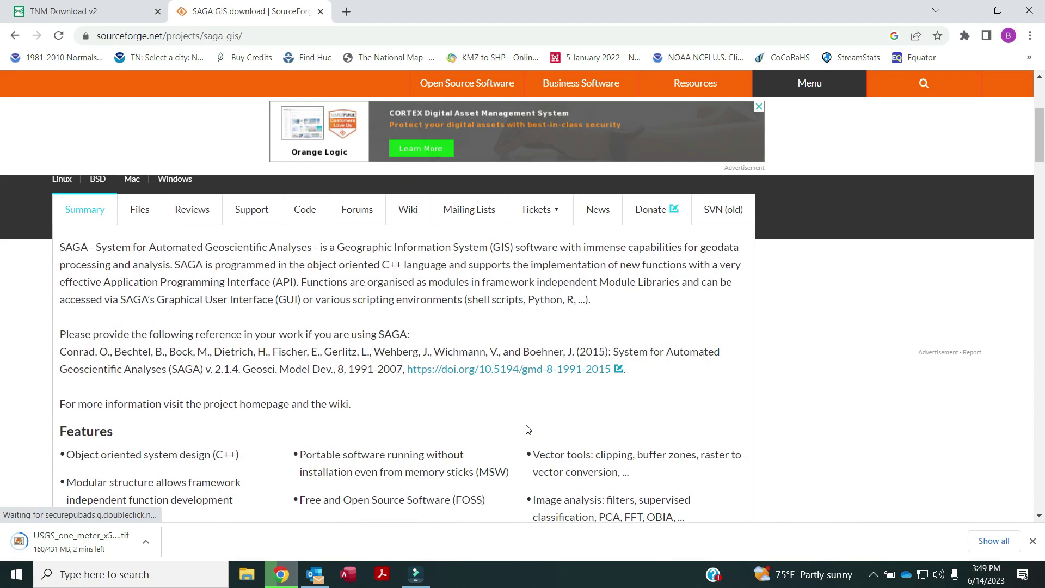
scroll(527, 429, "down", 7)
scroll(527, 429, "up", 15)
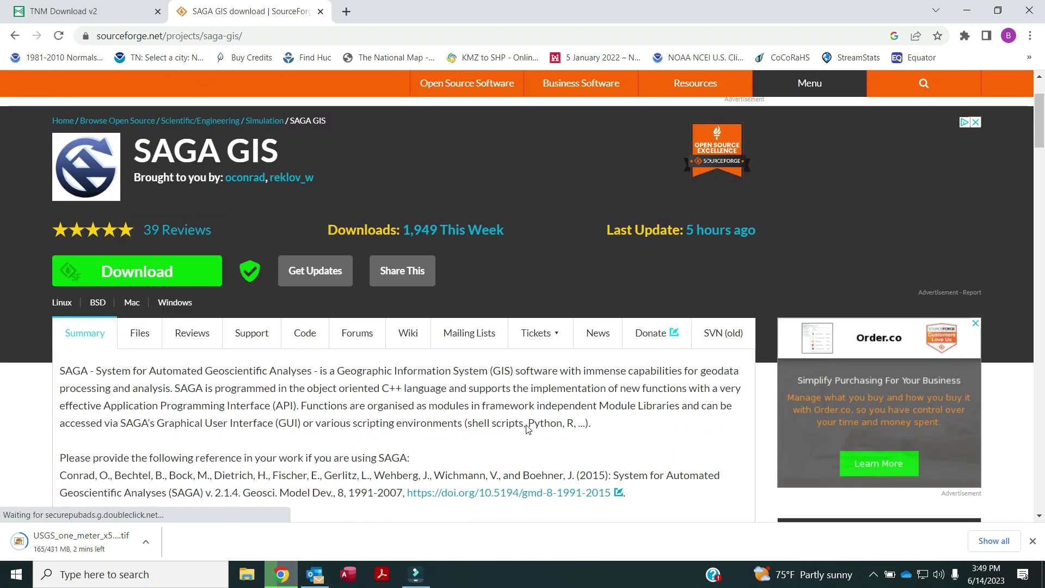
left_click(127, 273)
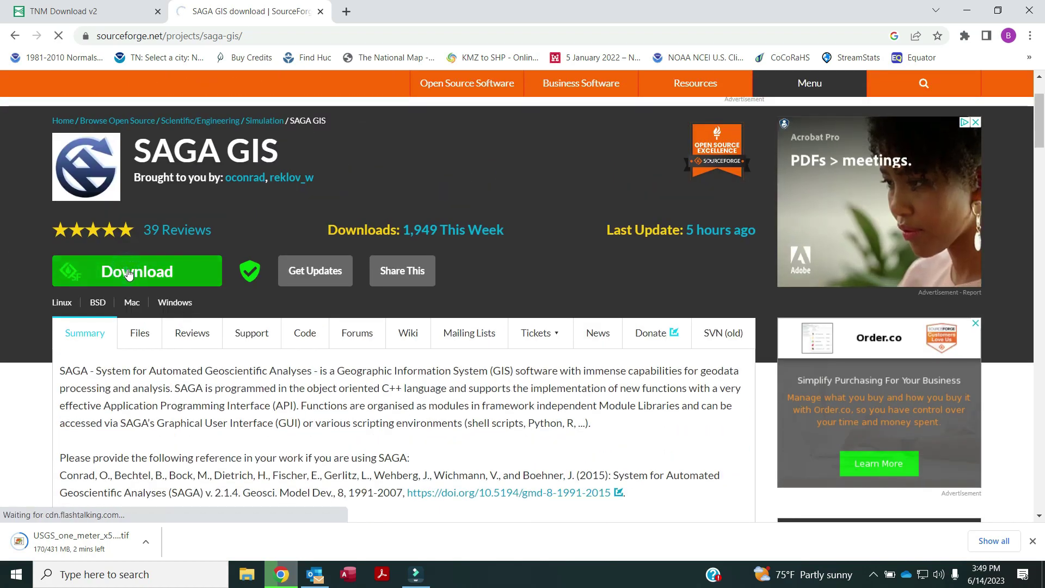
scroll(440, 279, "down", 15)
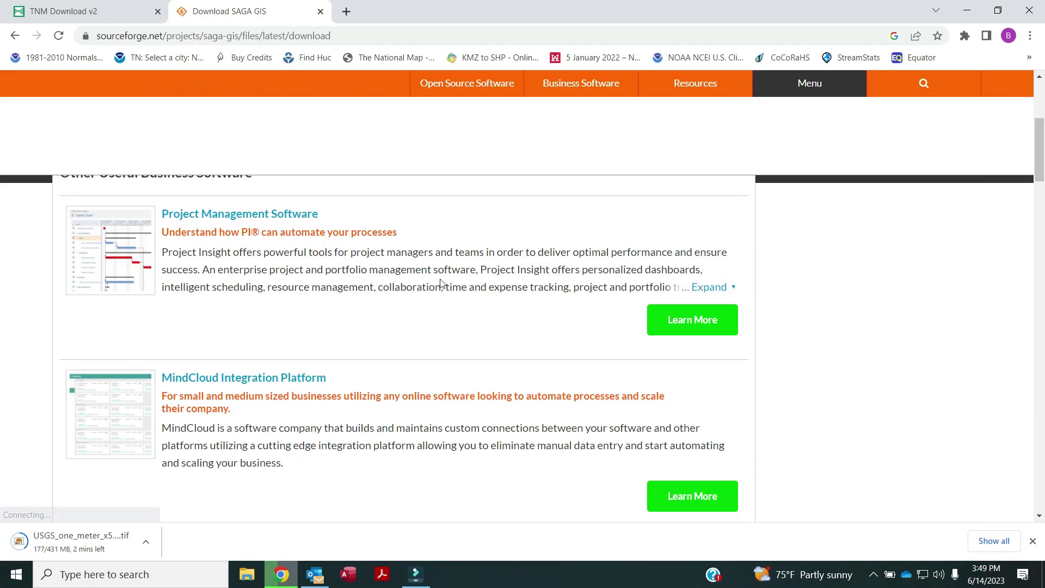
scroll(442, 282, "down", 15)
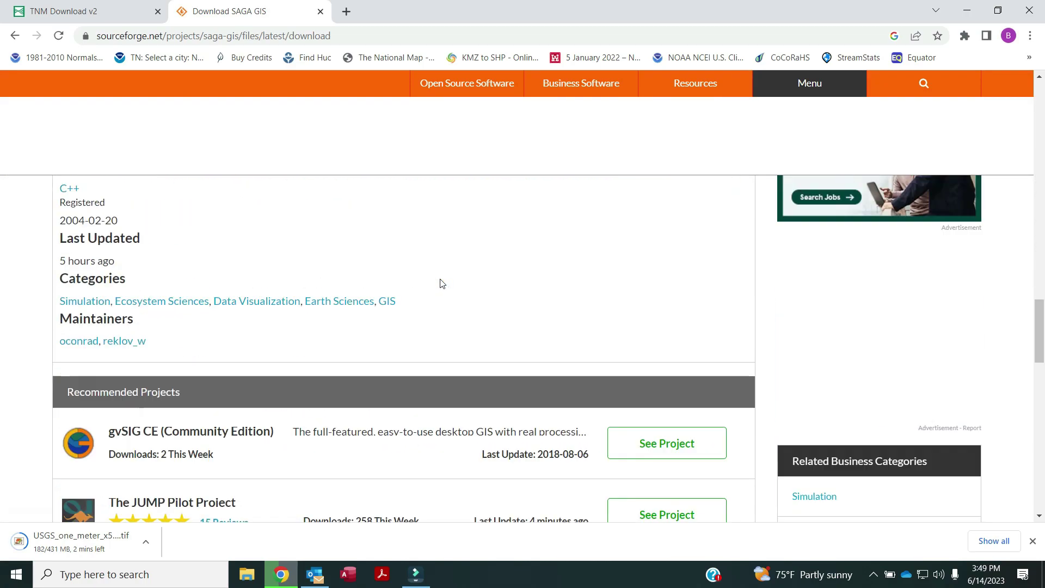
scroll(441, 283, "up", 20)
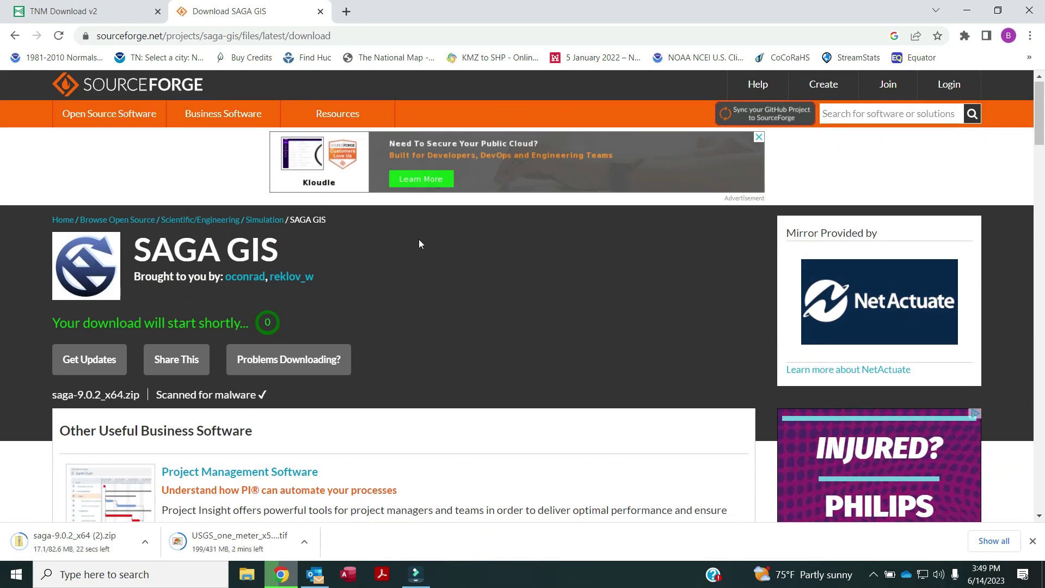
- Return to the project page and browse its files to the SAGA - 9.0.2 folder inside SAGA - 9
left_click(14, 37)
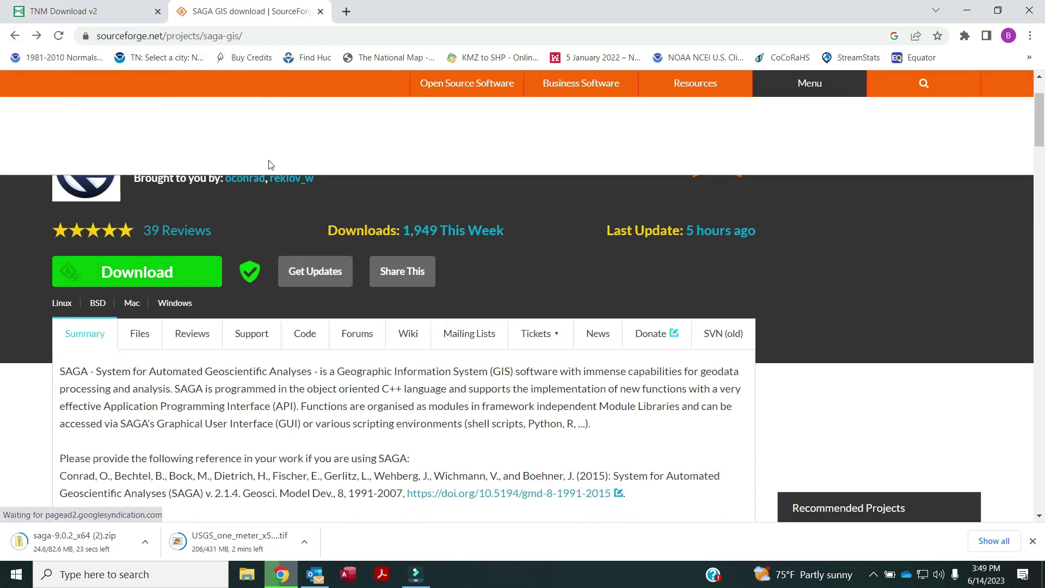
left_click(140, 334)
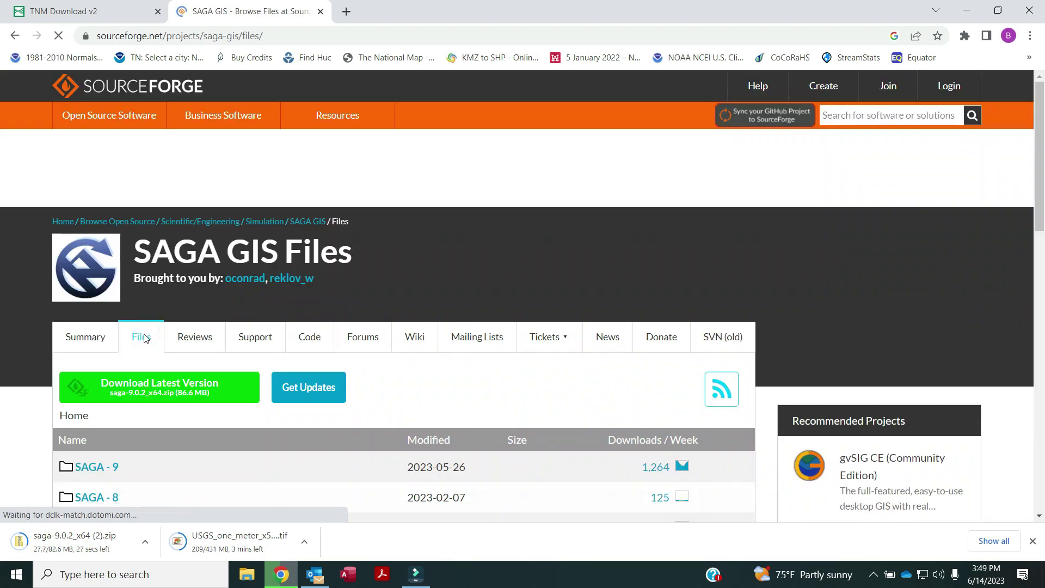
scroll(539, 210, "down", 3)
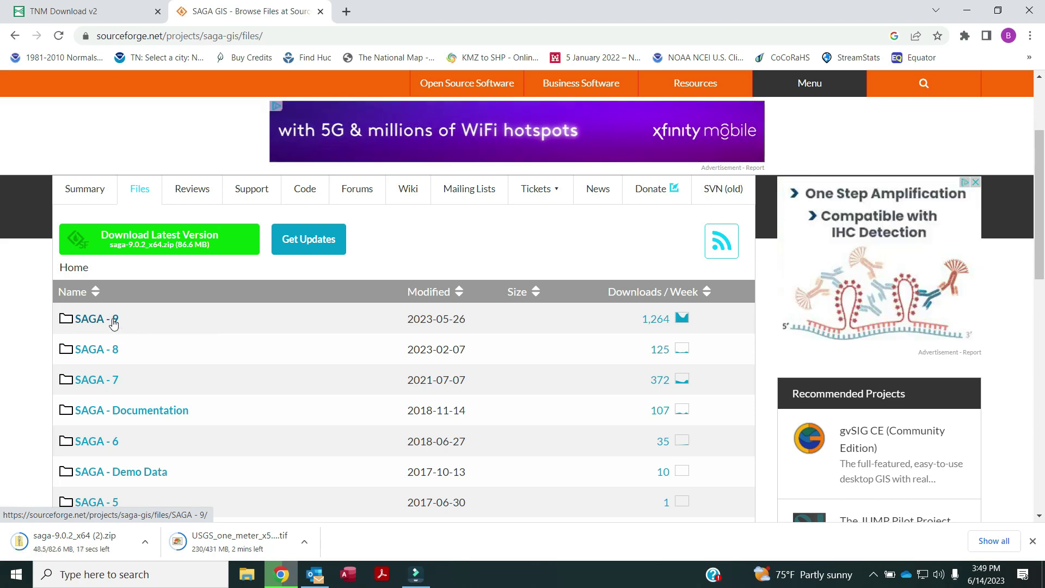
left_click(113, 324)
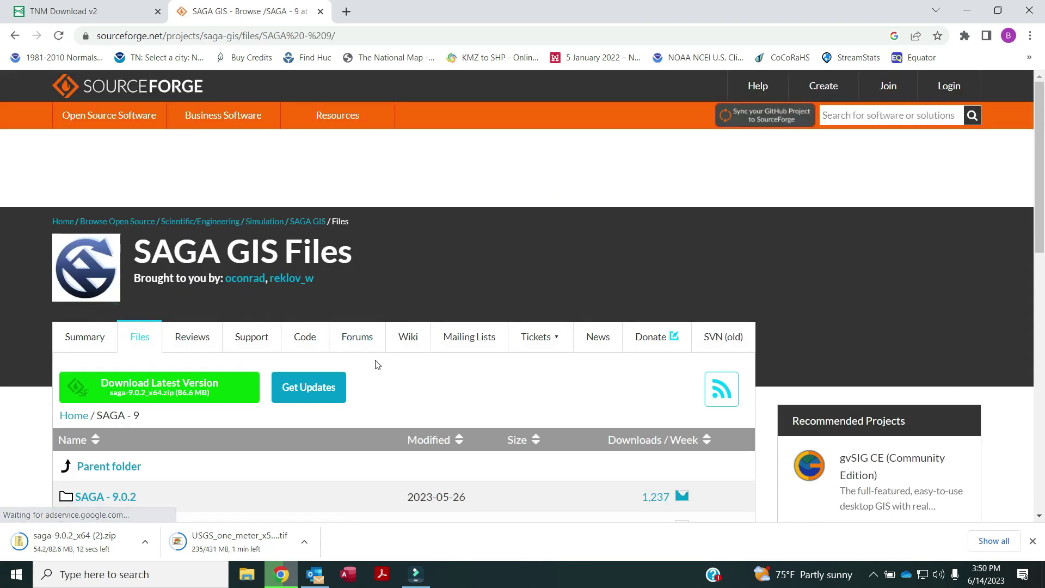
scroll(375, 362, "down", 3)
left_click(90, 335)
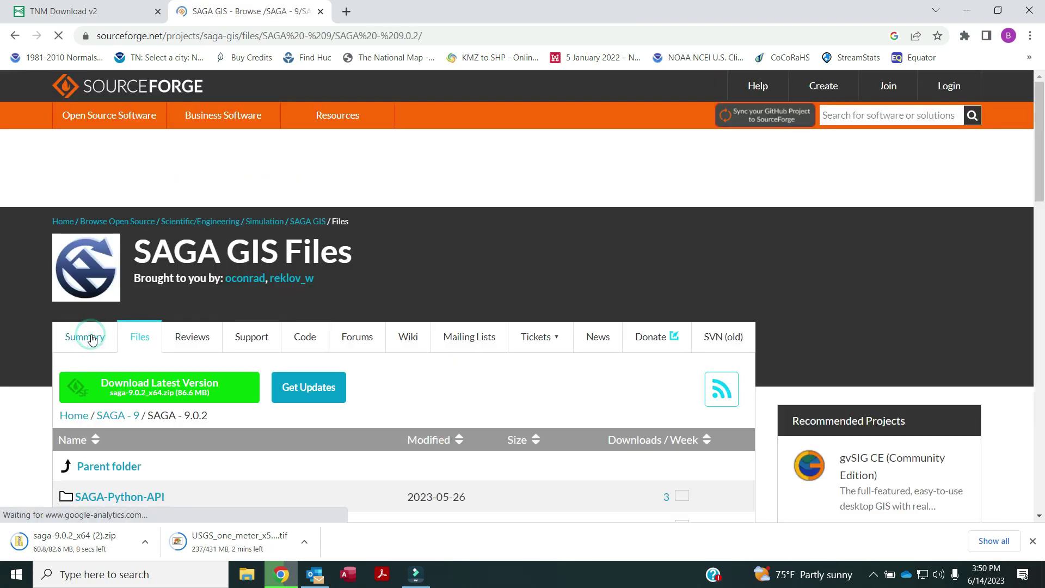
- Look over the files in the SAGA - 9.0.2 folder, close the SourceForge page and minimize the browser
scroll(500, 379, "down", 5)
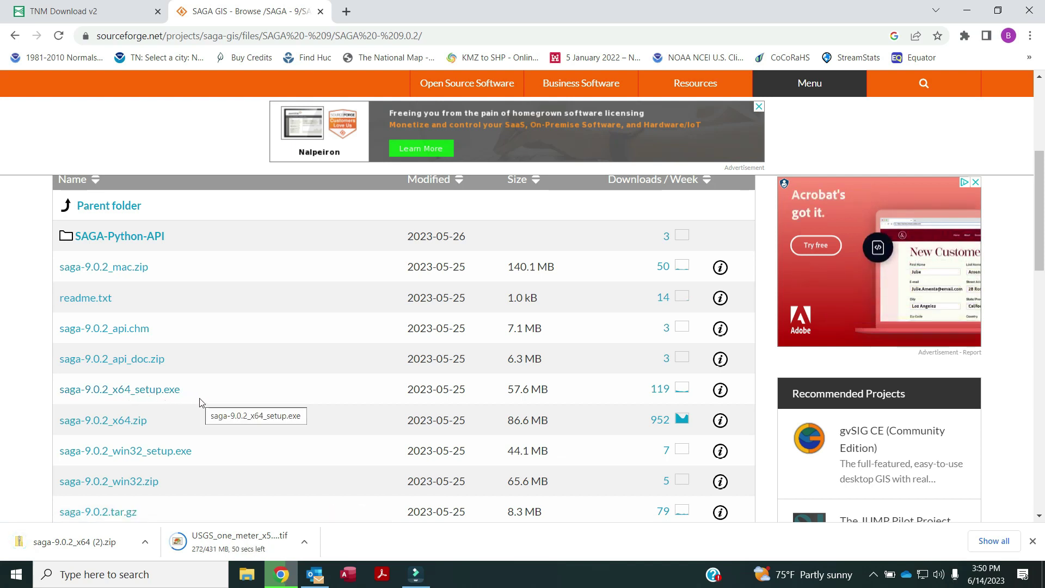
left_click(321, 12)
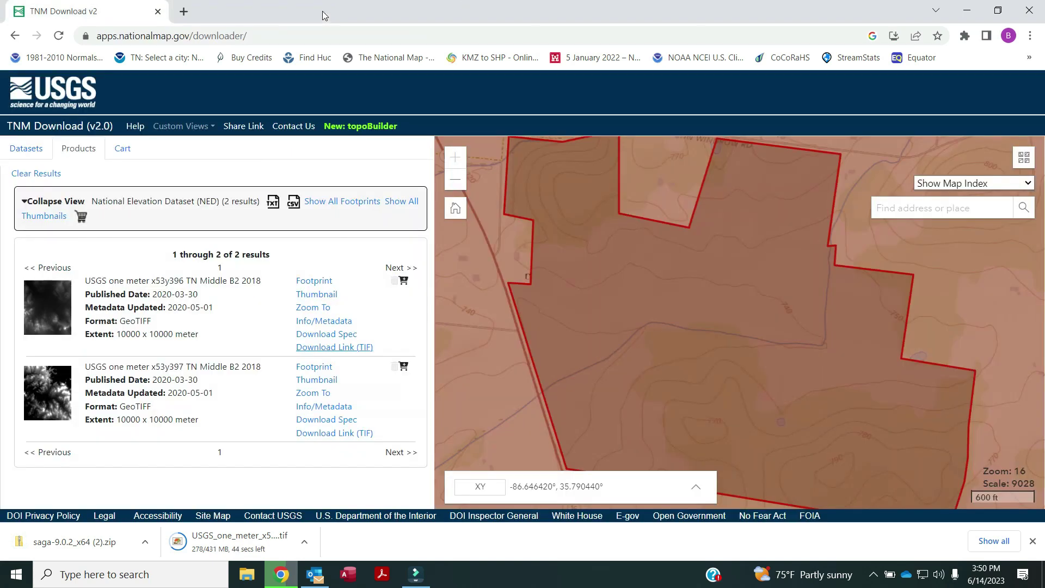
left_click(970, 9)
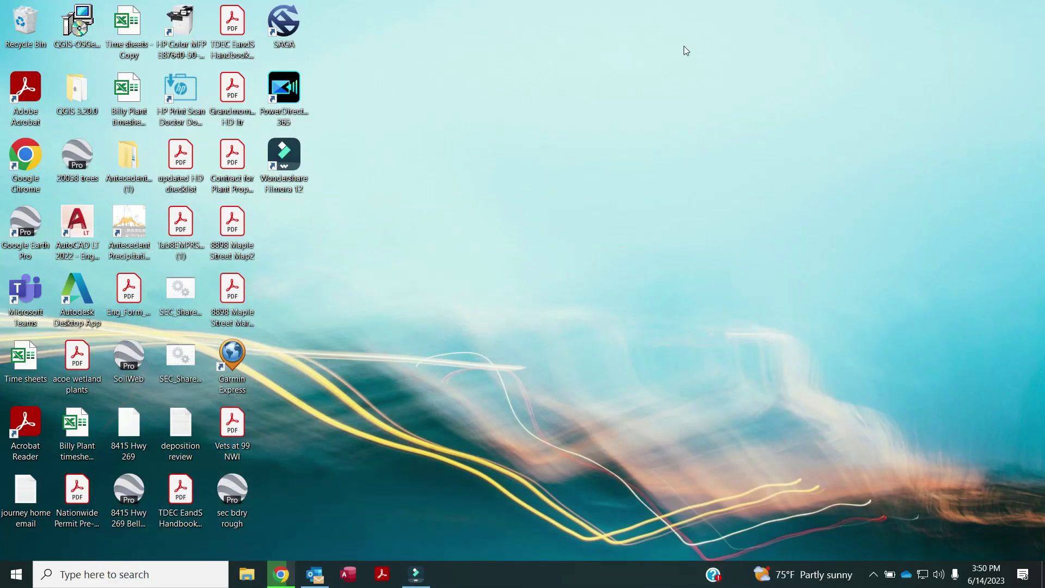
- Launch SAGA from the desktop and dismiss the startup project selection and the tip of the day
double_click(284, 21)
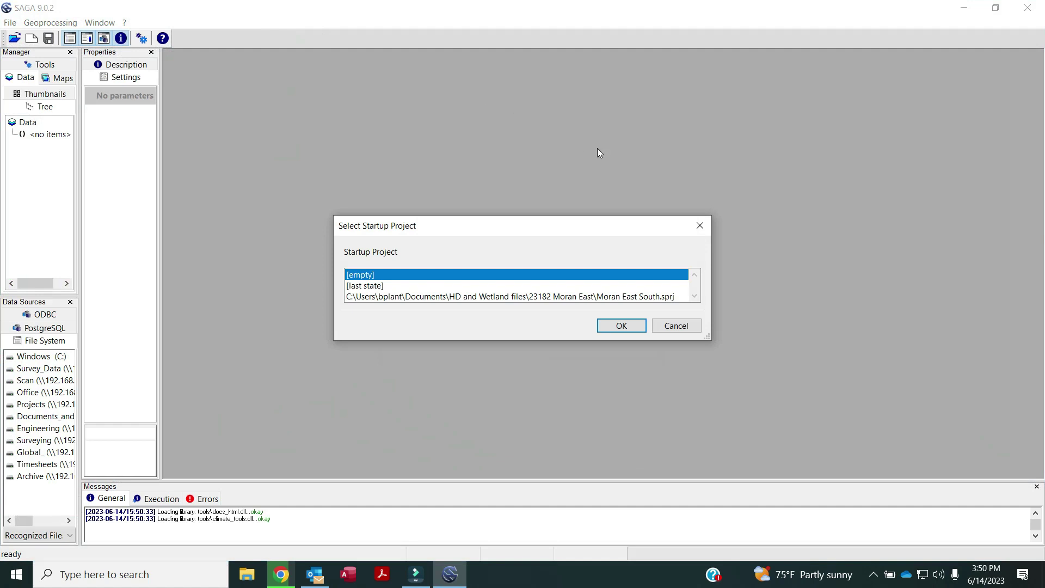
left_click(700, 226)
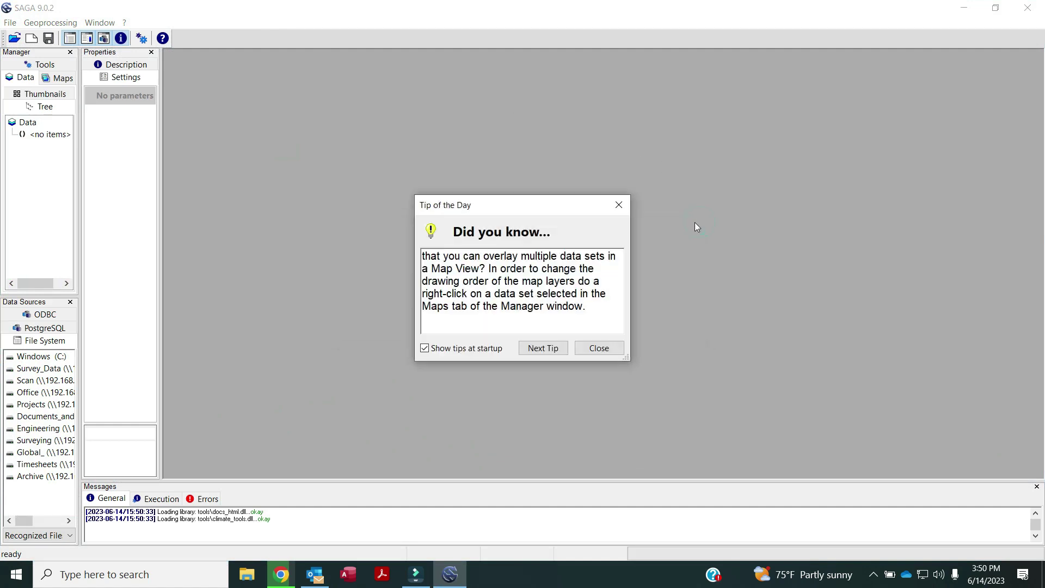
left_click(619, 205)
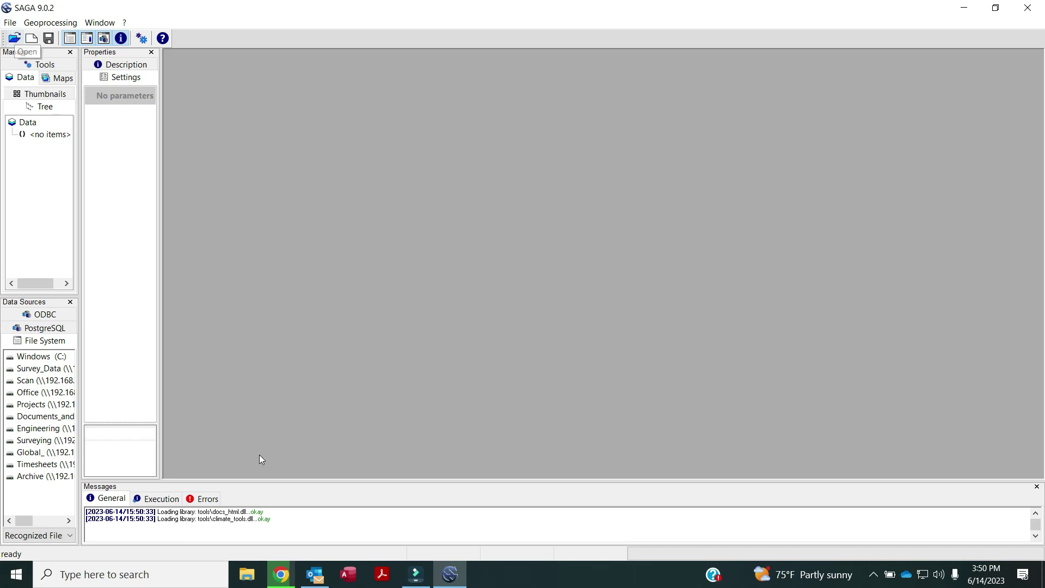
- Check the DEM download in Chrome, return to SAGA and load USGS_one_meter_x53y397_TN_Middle_B2_2018 from Downloads
left_click(282, 574)
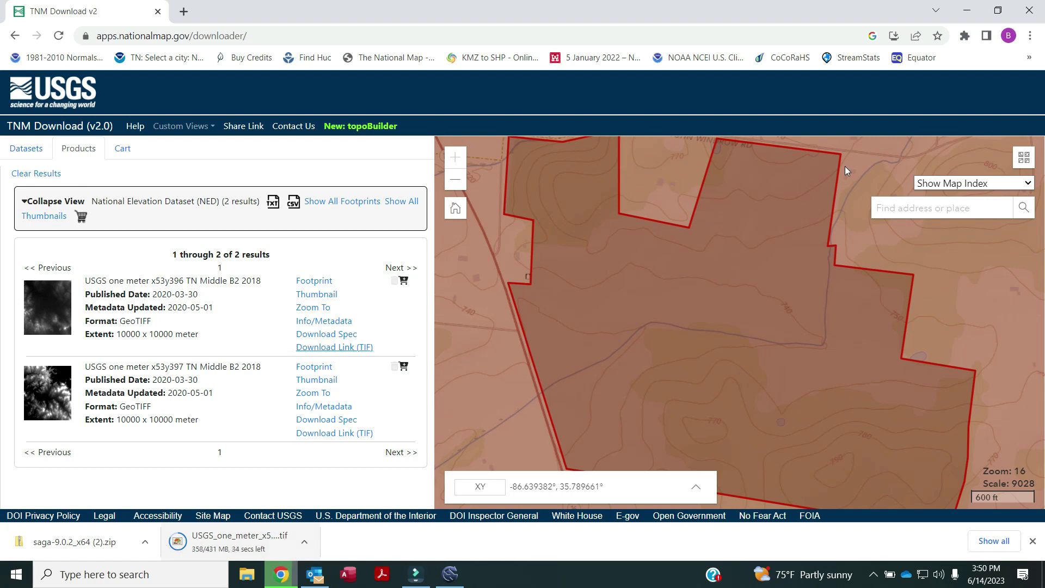
left_click(969, 13)
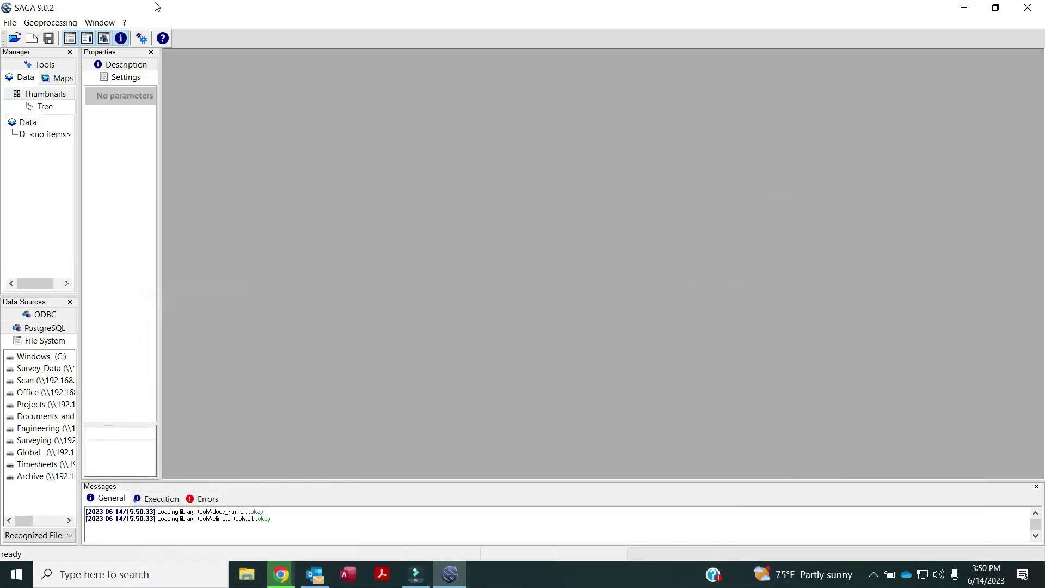
left_click(14, 38)
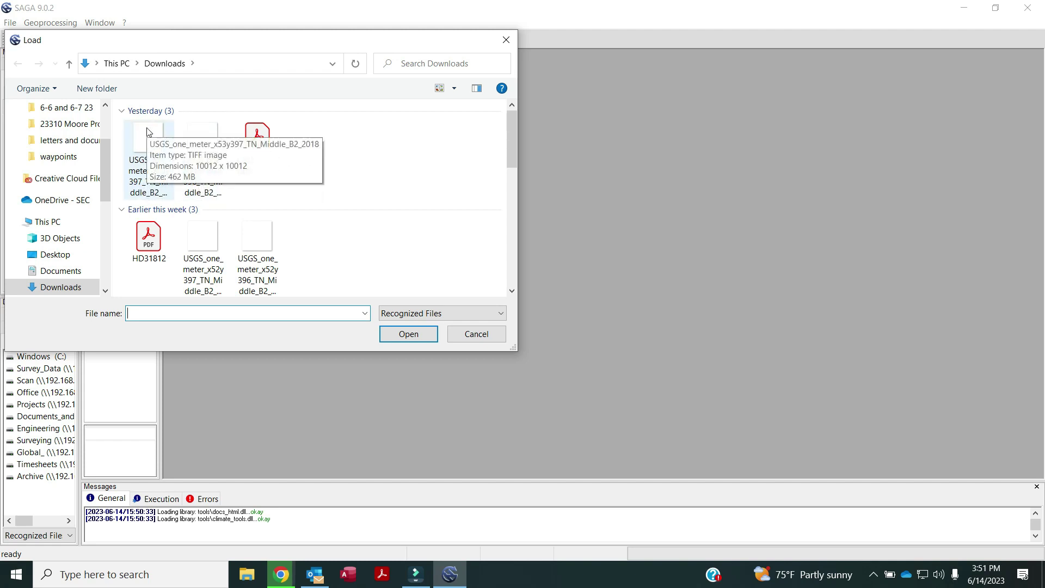
left_click(147, 133)
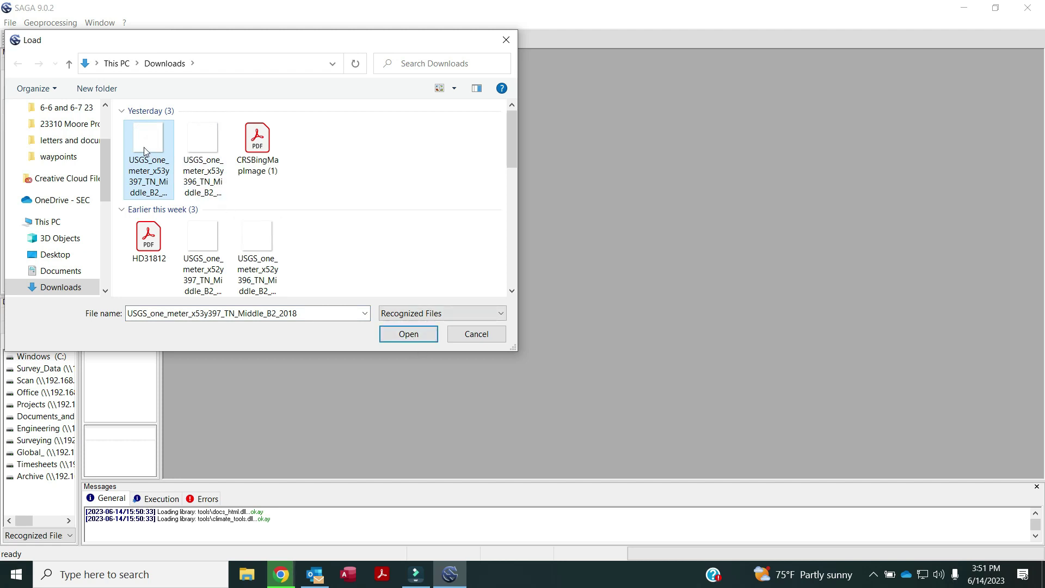
left_click(409, 333)
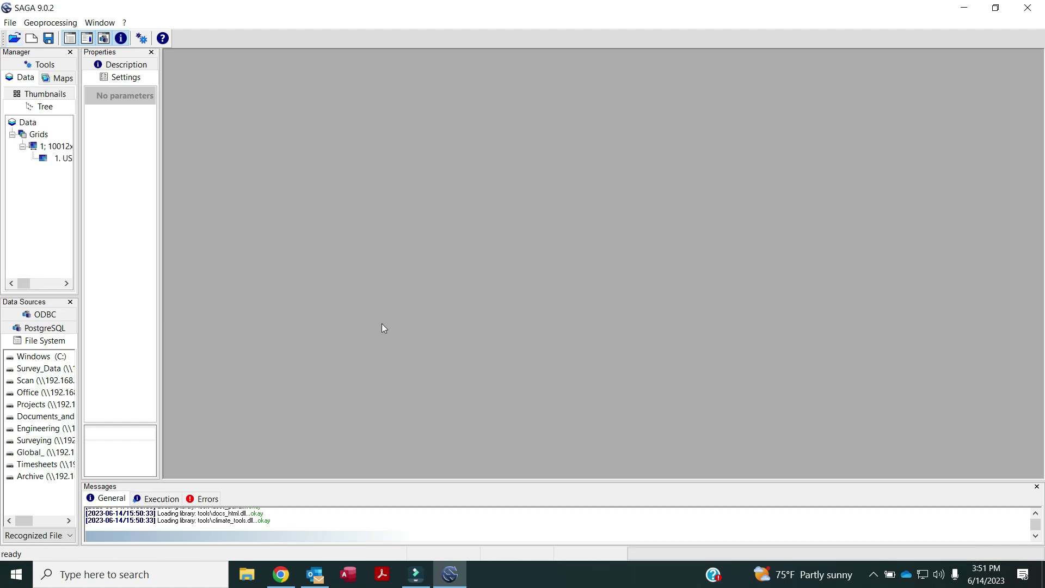
- Start the Terrain Map View tool with the loaded 10012x 10012y grid system and USGS_one_meter_x53y397_TN_Middle_B2_2018 as the DEM
left_click(44, 158)
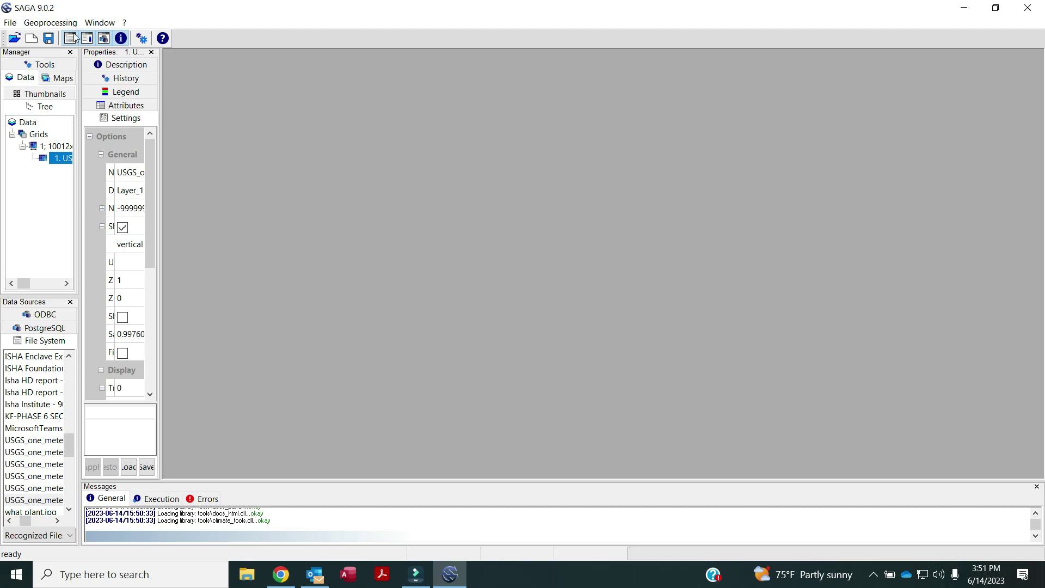
left_click(53, 24)
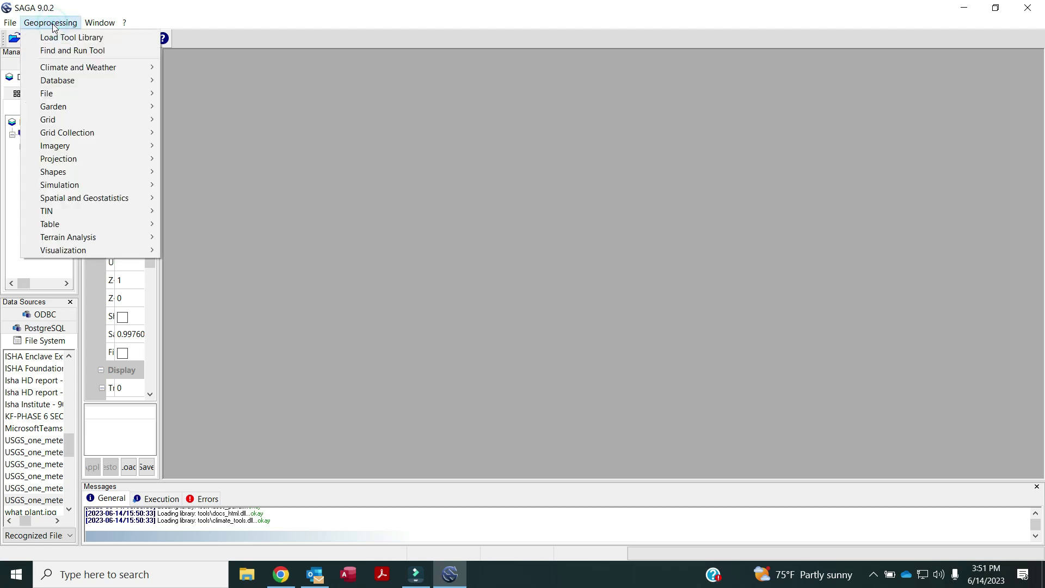
mouse_move(86, 250)
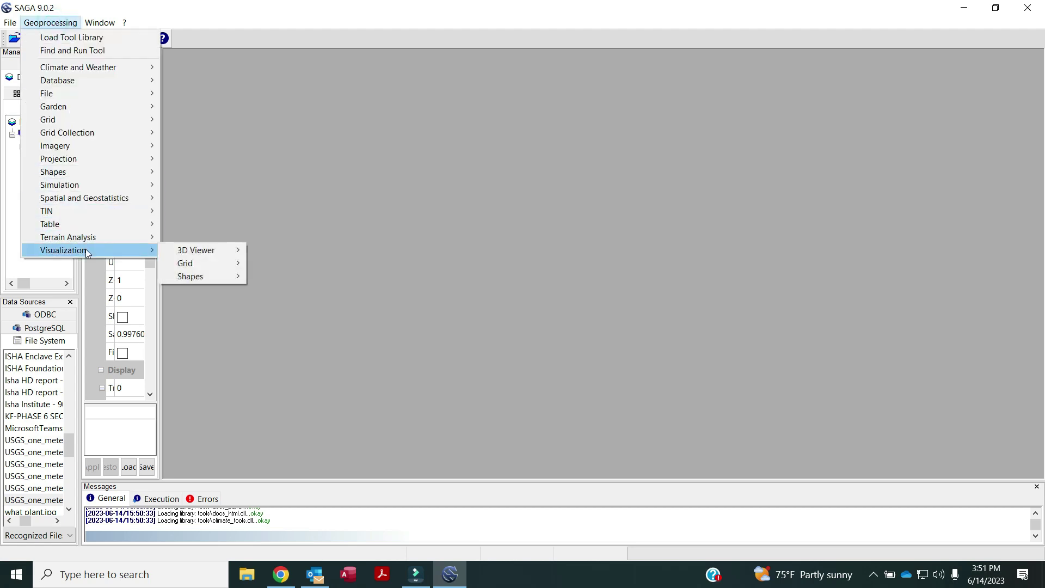
mouse_move(197, 264)
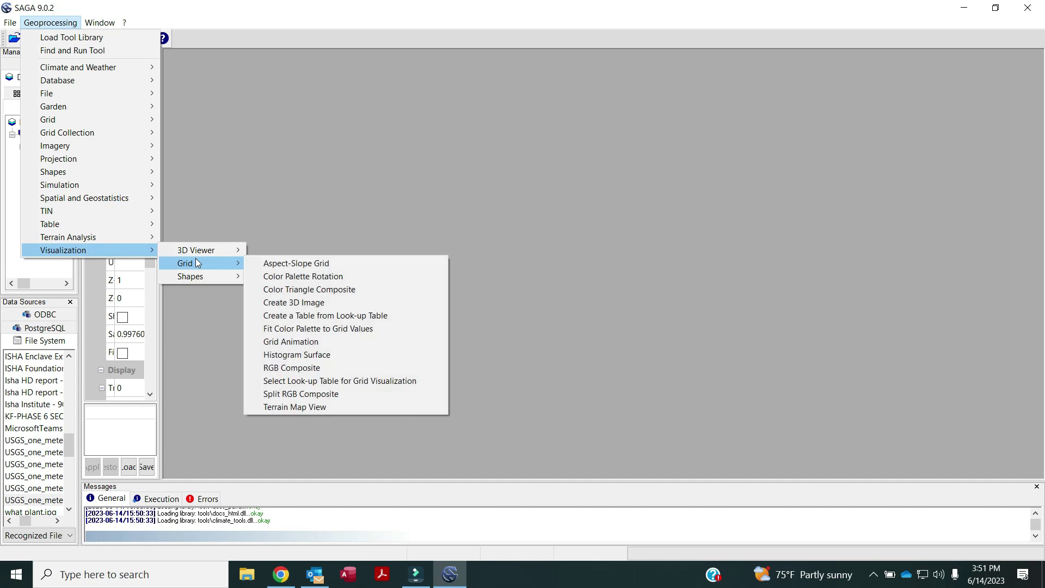
left_click(365, 407)
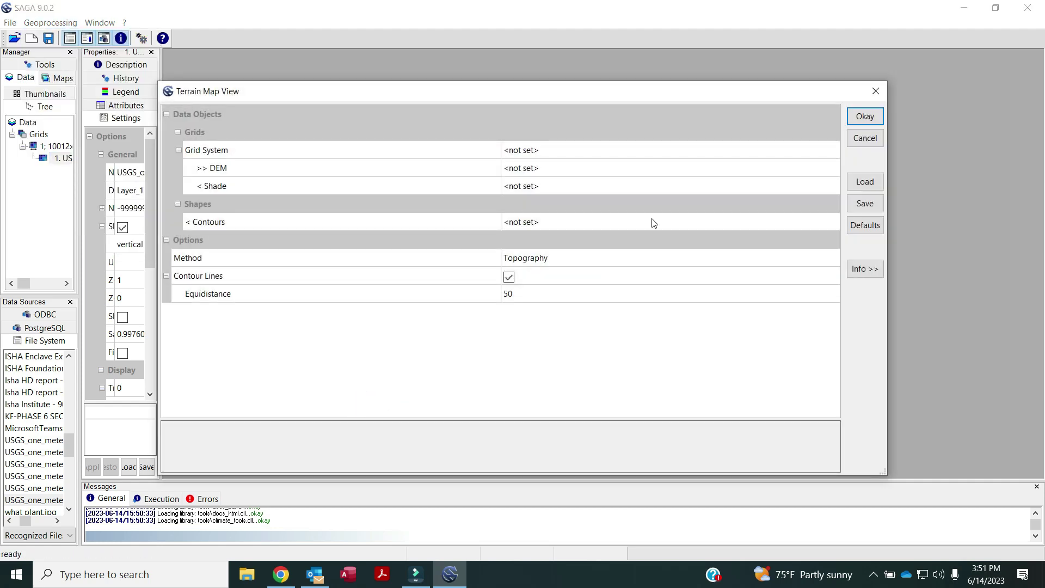
left_click(648, 152)
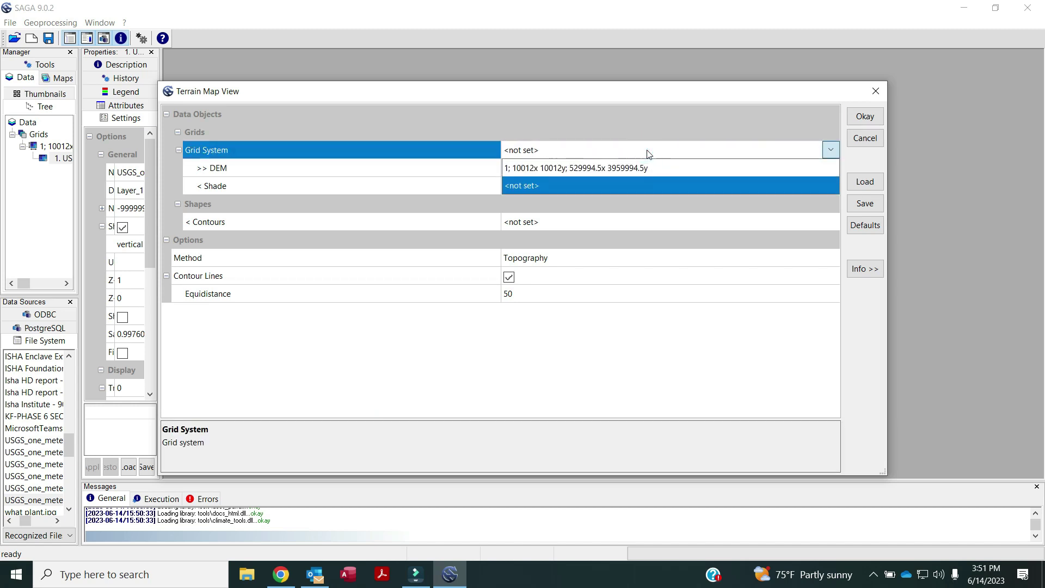
left_click(638, 166)
left_click(640, 169)
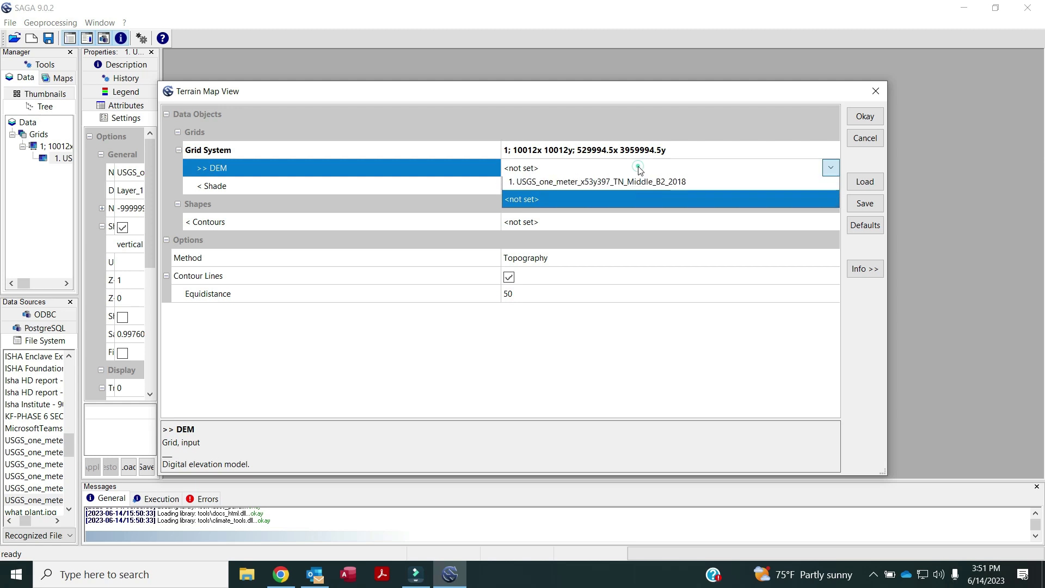
left_click(636, 187)
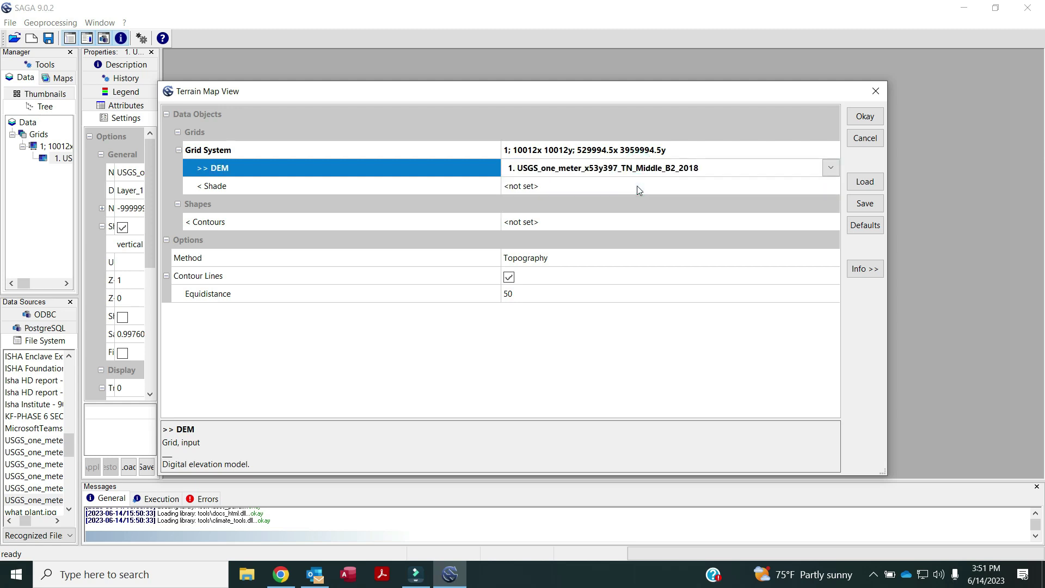
- Set the Shade and Contours outputs to create and run Terrain Map View
left_click(637, 187)
left_click(637, 187)
left_click(586, 215)
left_click(585, 216)
left_click(598, 220)
left_click(579, 238)
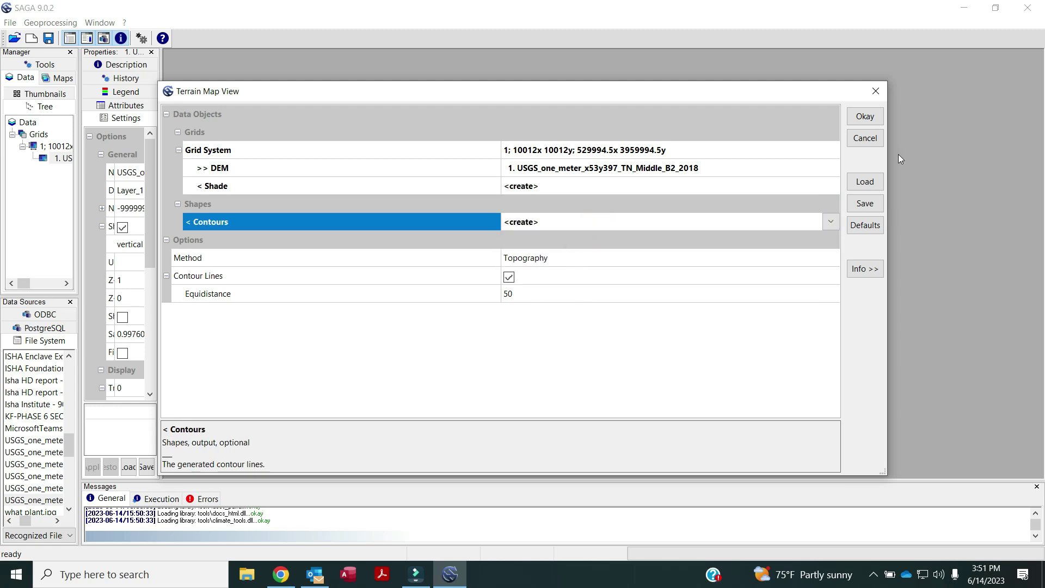
left_click(865, 118)
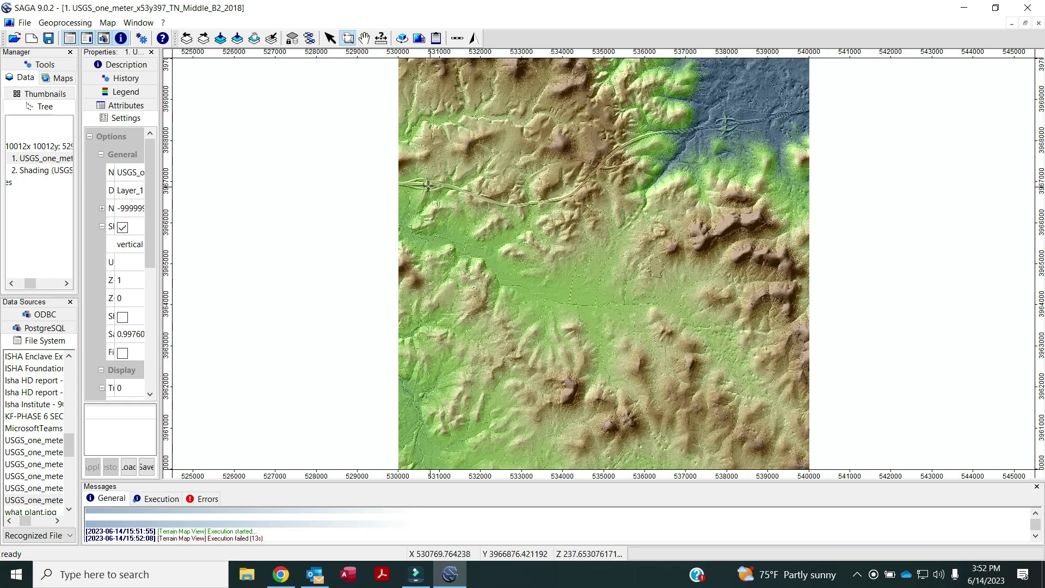
- Export the terrain map to Google Earth with a target grid cellsize of 1.5
left_click(221, 39)
left_click(108, 22)
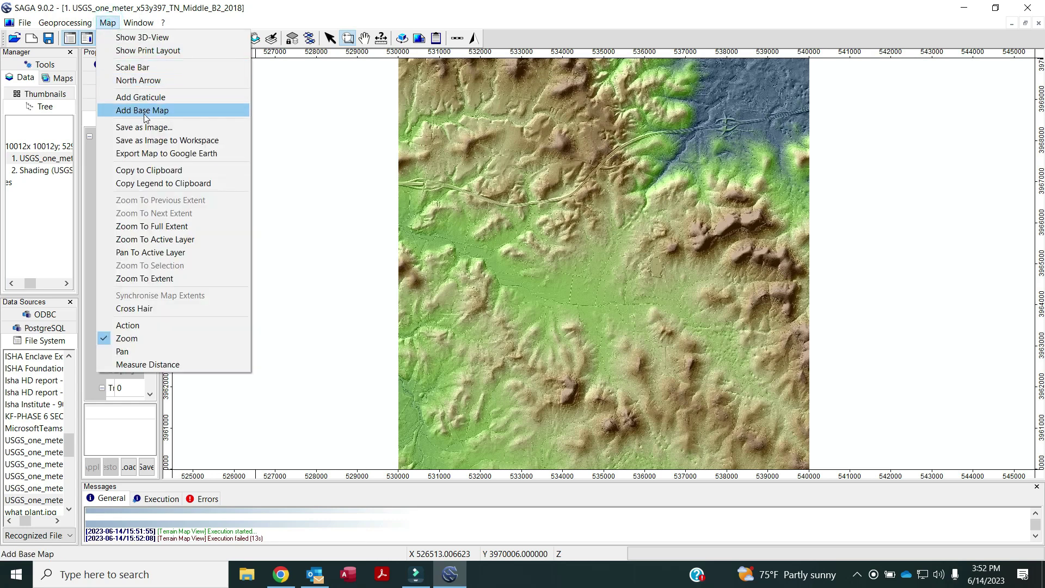
left_click(160, 154)
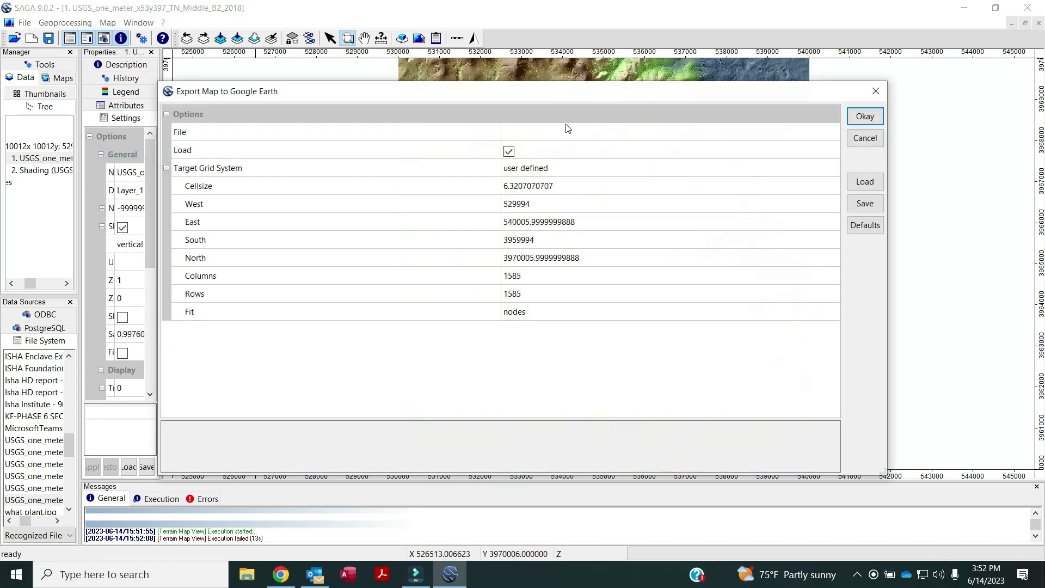
left_click(598, 128)
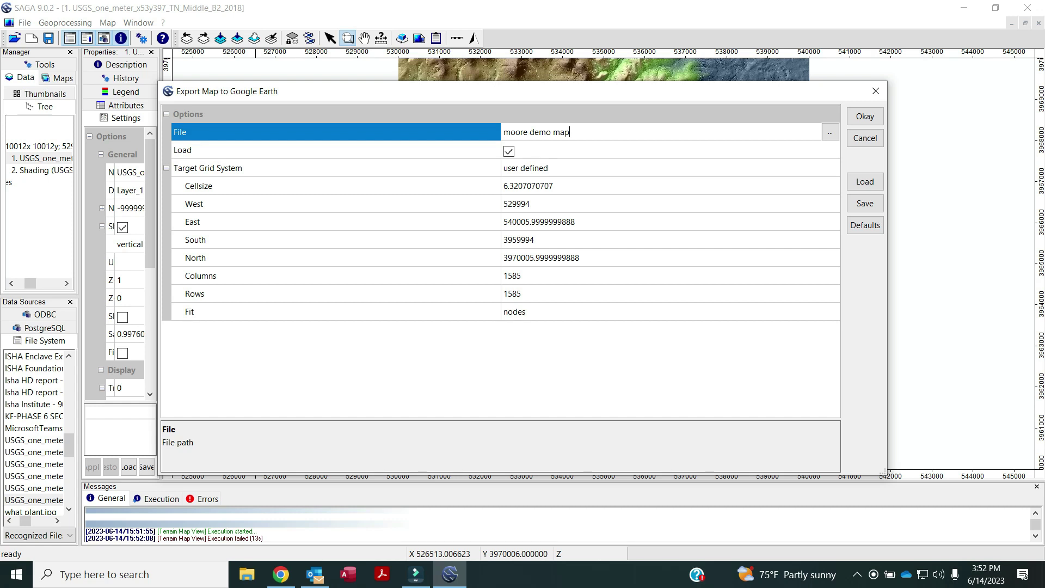
left_click(609, 188)
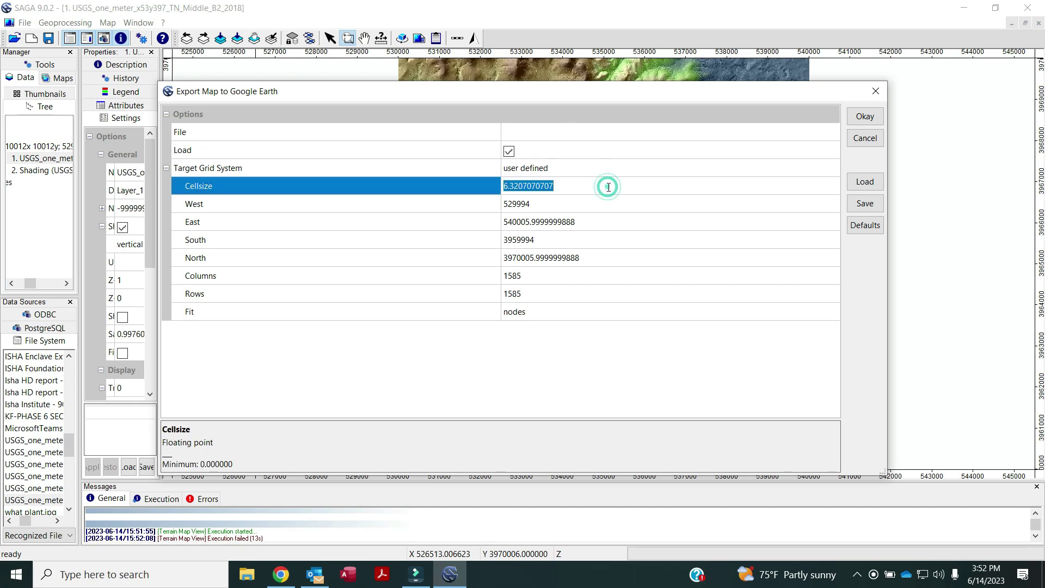
type("1.5")
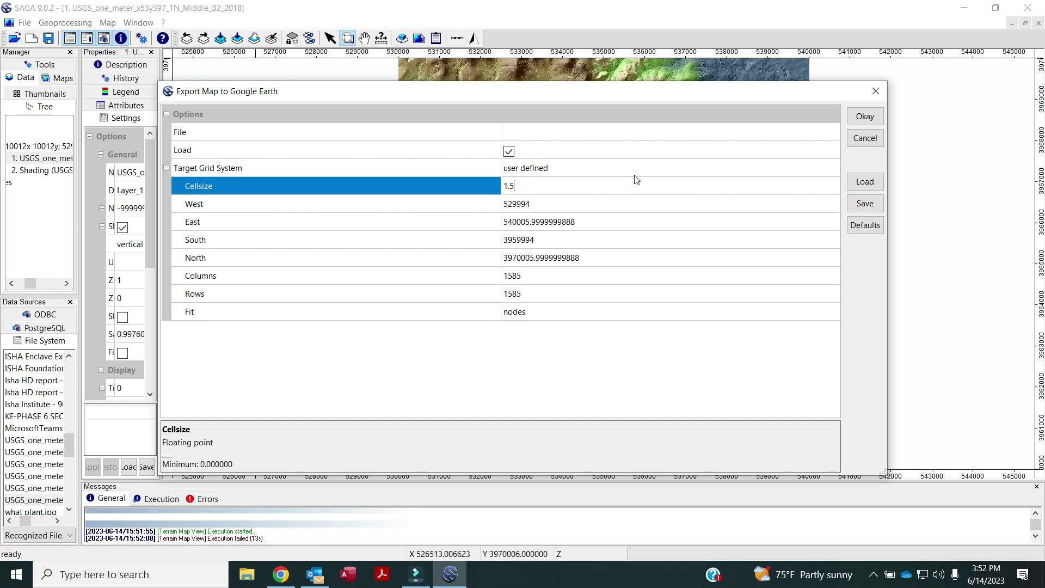
left_click(871, 117)
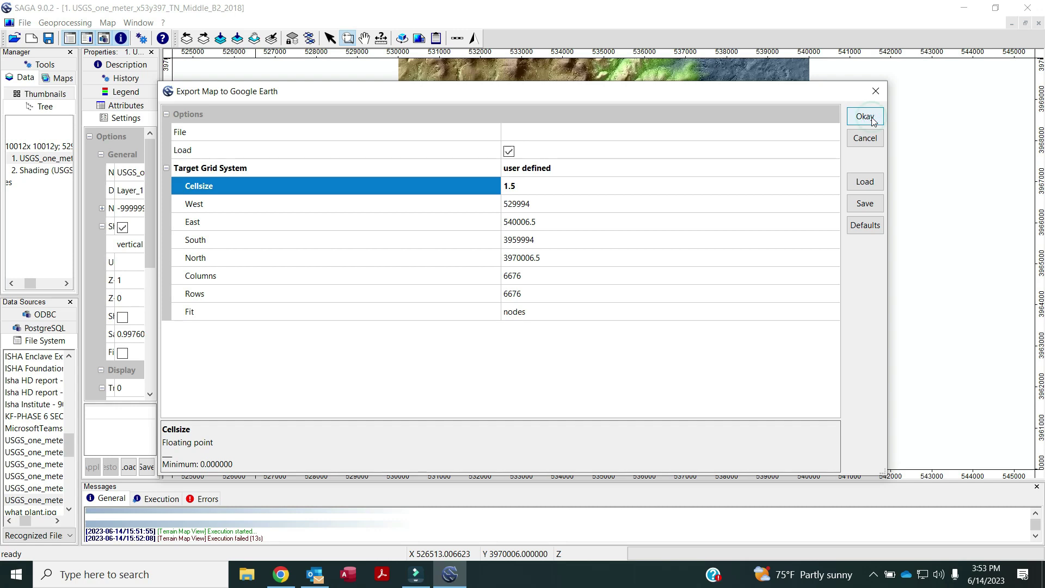
left_click(862, 115)
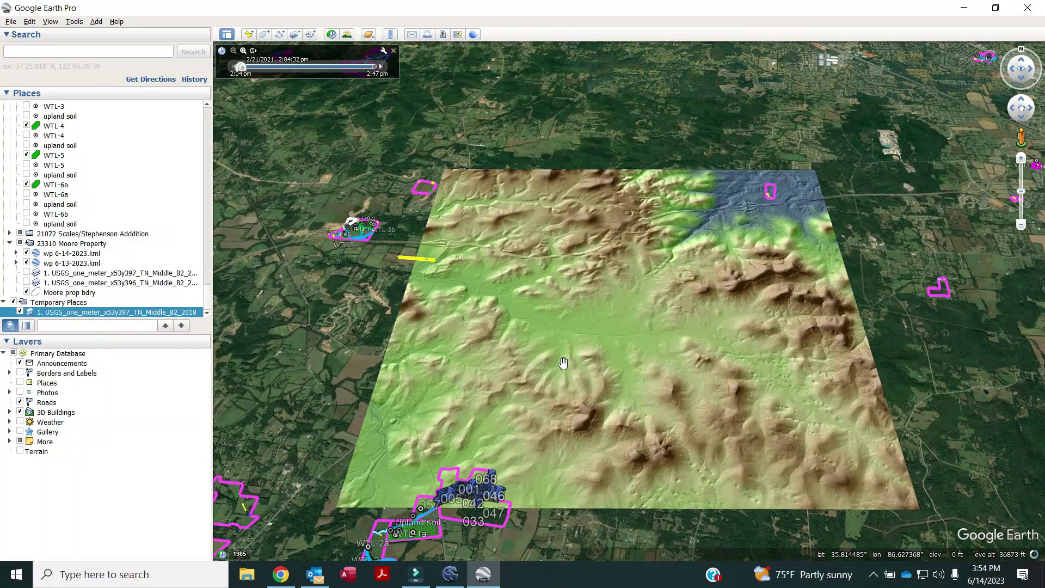
- Examine the exported terrain overlay in Google Earth around the property boundary, hiding and reshowing the layer to compare it with the imagery
left_click_drag(564, 361, 624, 302)
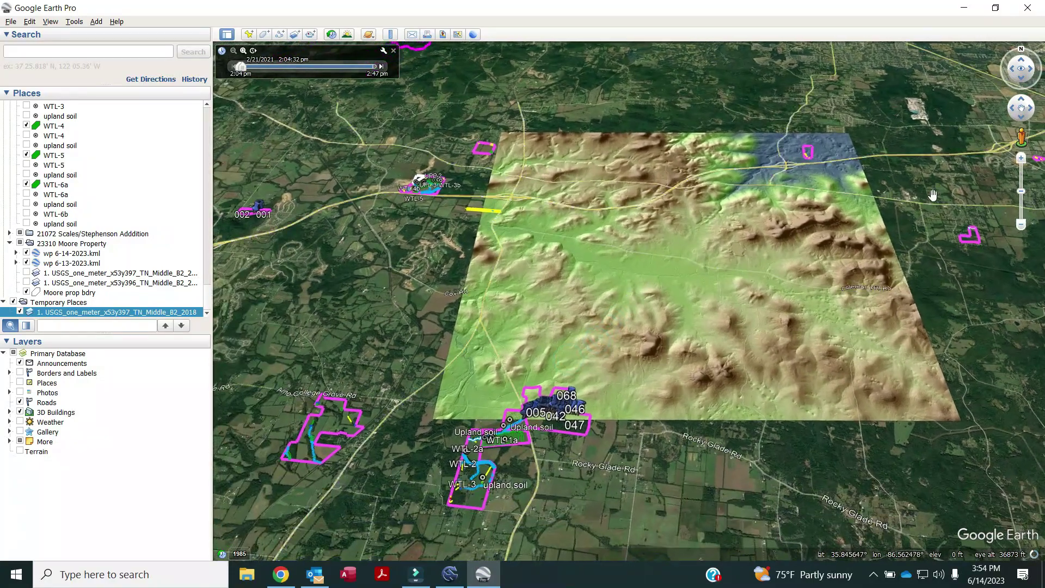
left_click(1021, 158)
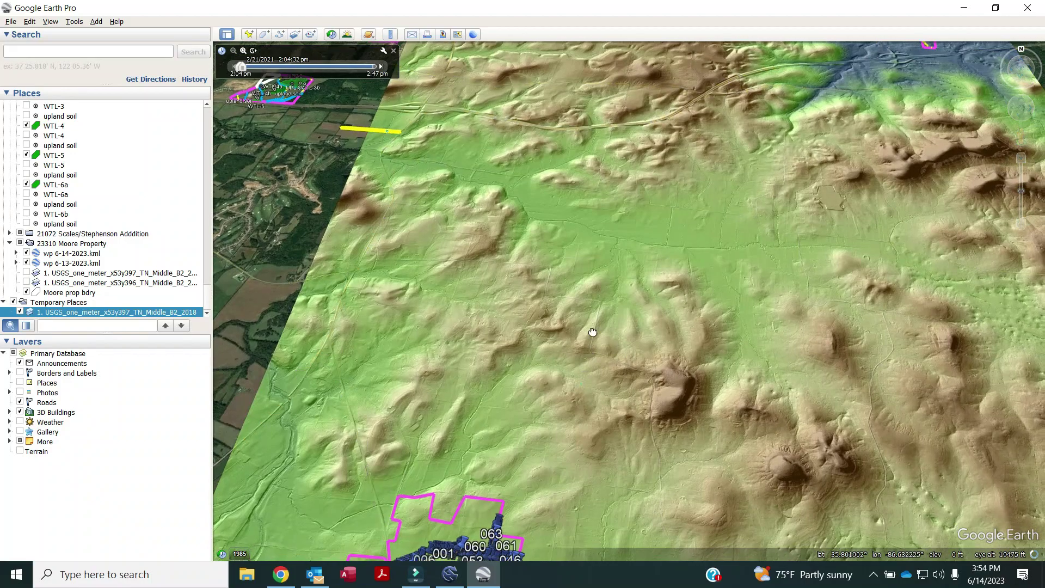
left_click_drag(581, 384, 593, 289)
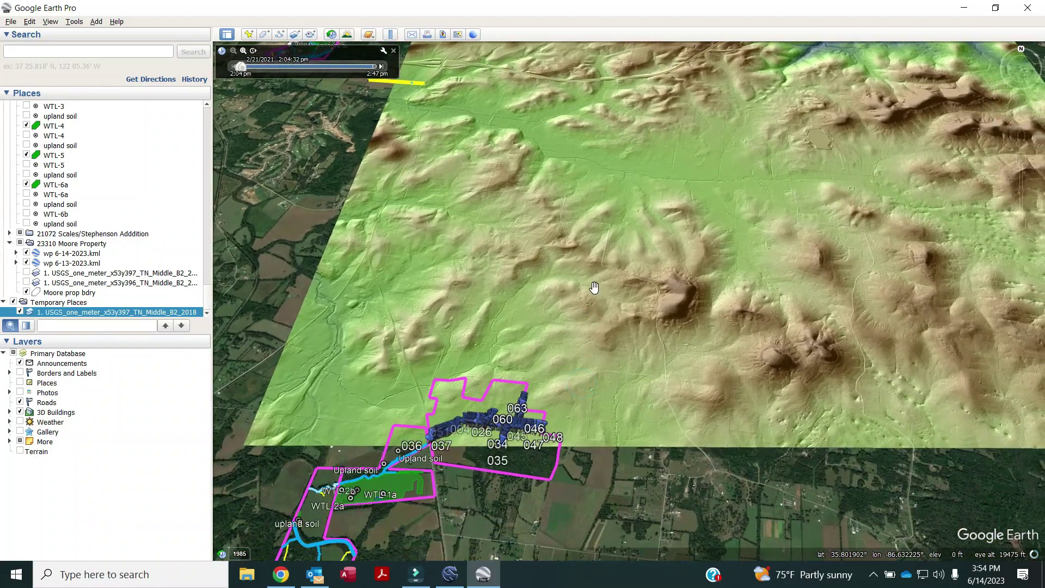
scroll(594, 287, "down", 3)
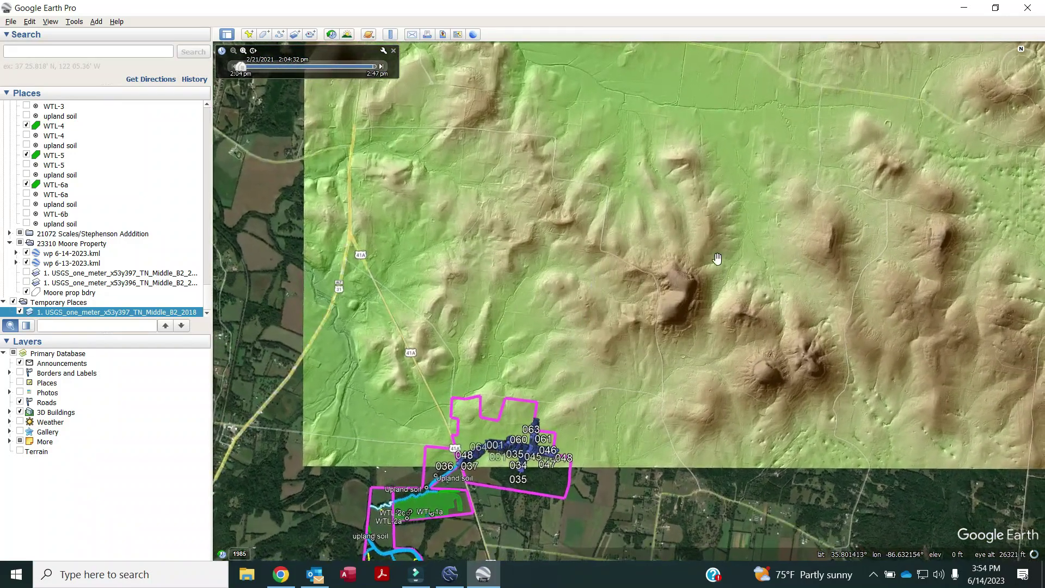
left_click(20, 312)
left_click(20, 312)
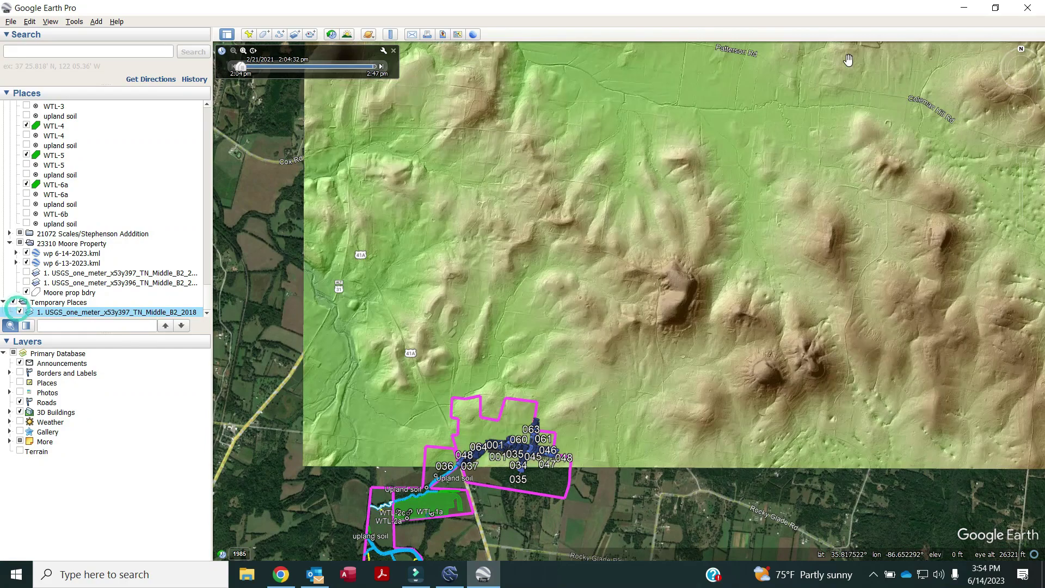
left_click(1022, 158)
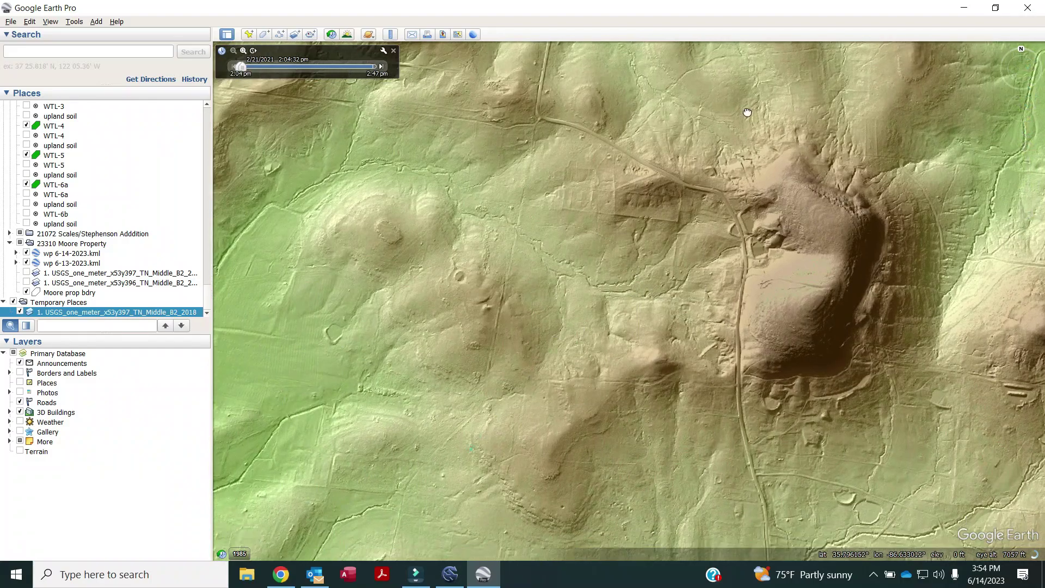
left_click_drag(816, 517, 850, 150)
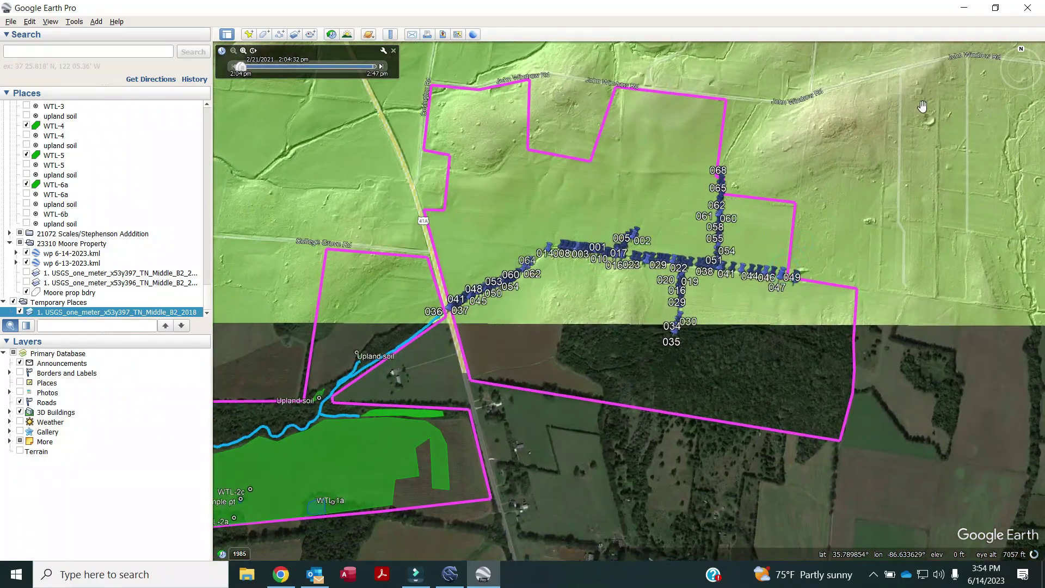
- Hide the wp 6-14-2023.kml and wp 6-13-2023.kml waypoints covering the drainage lines on the Moore Property terrain overlay
left_click(1021, 160)
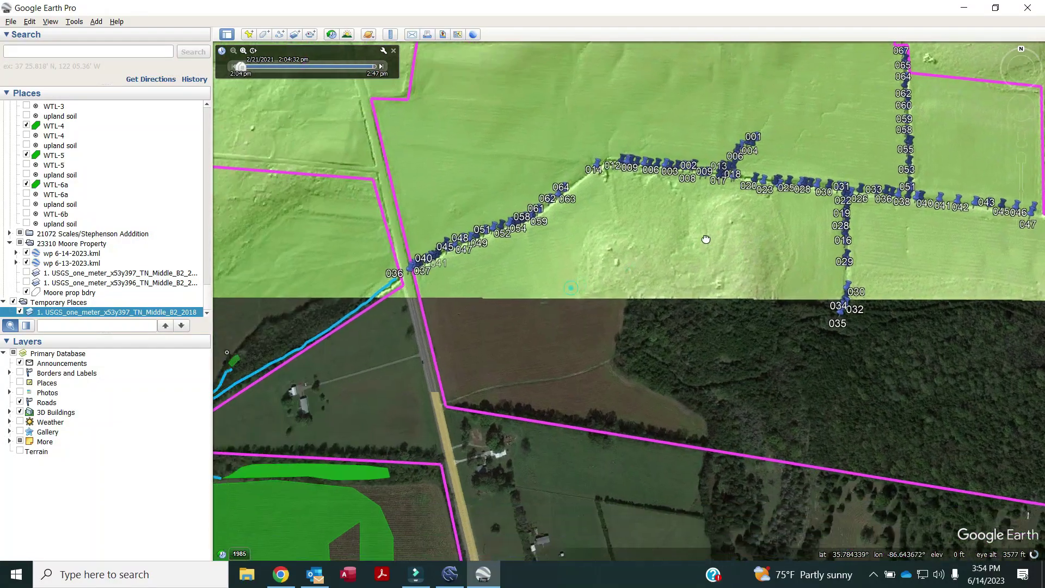
left_click_drag(706, 239, 742, 215)
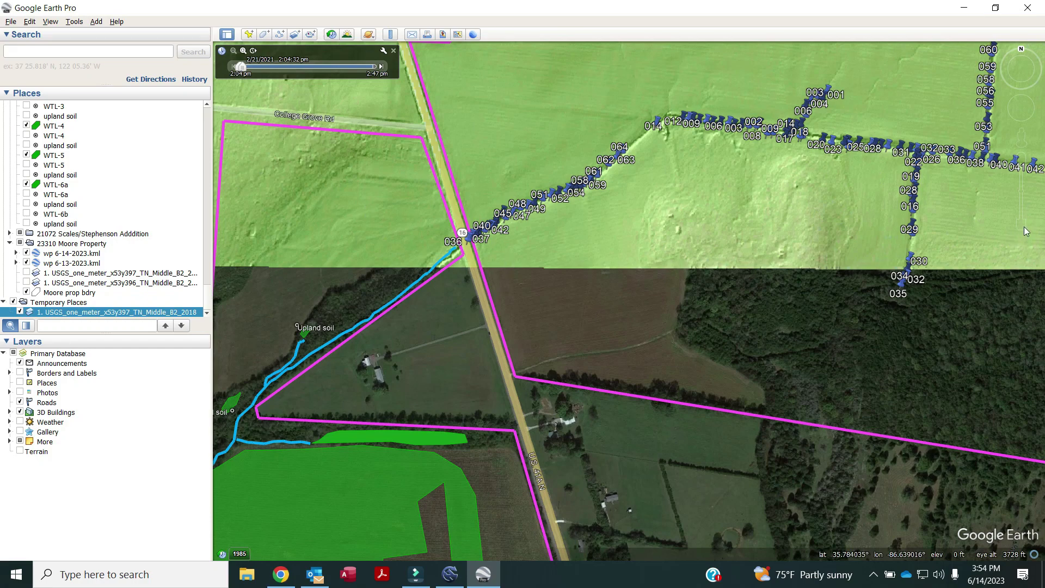
scroll(628, 299, "down", 3)
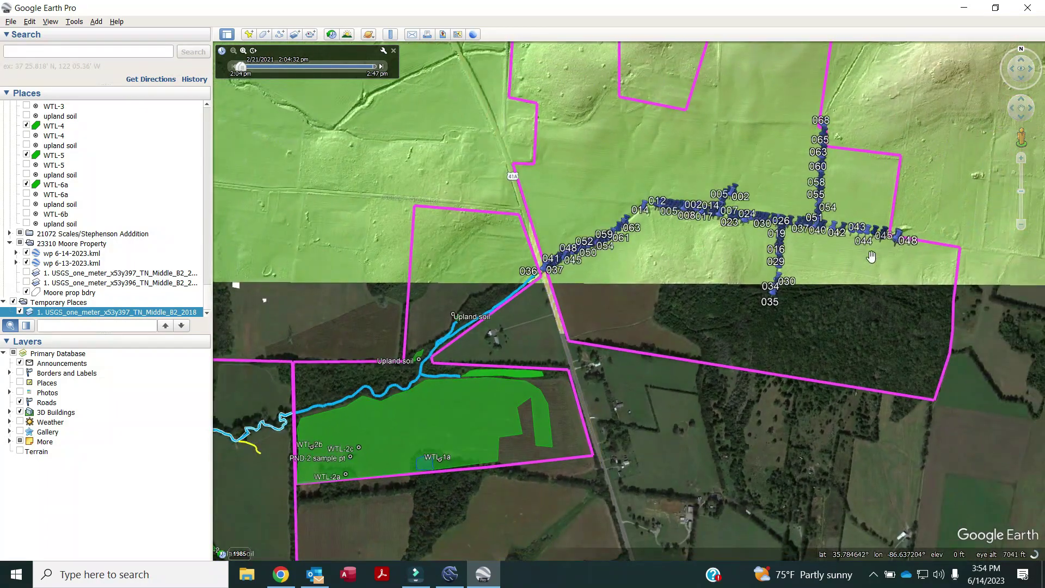
left_click_drag(862, 254, 721, 371)
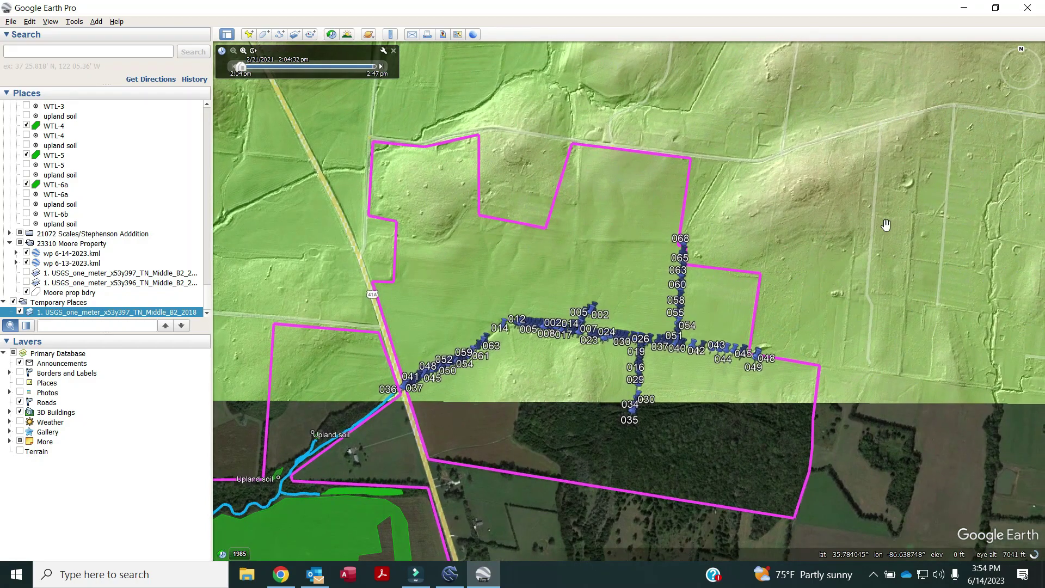
scroll(626, 294, "up", 4)
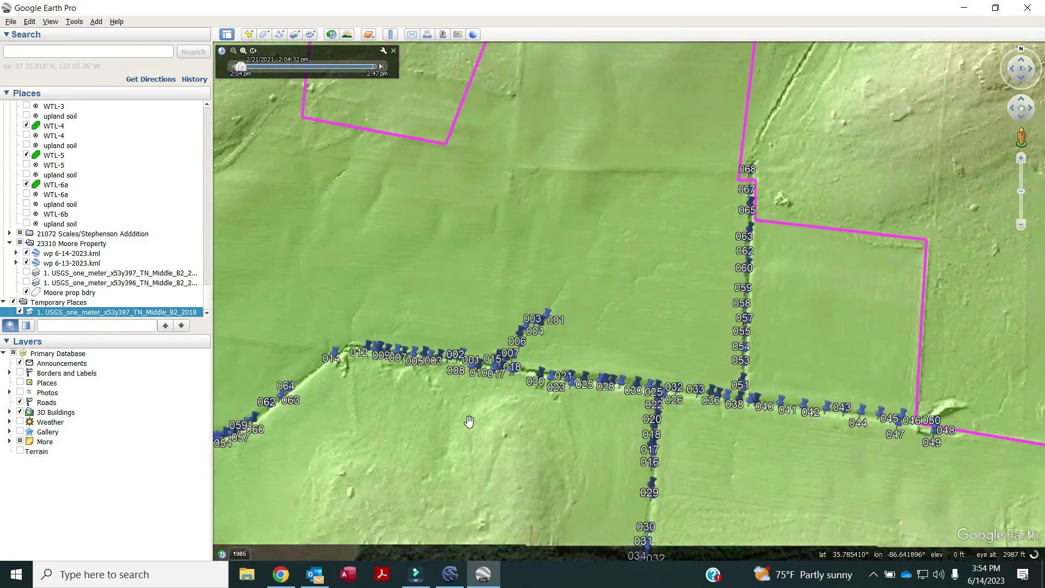
left_click_drag(468, 422, 641, 367)
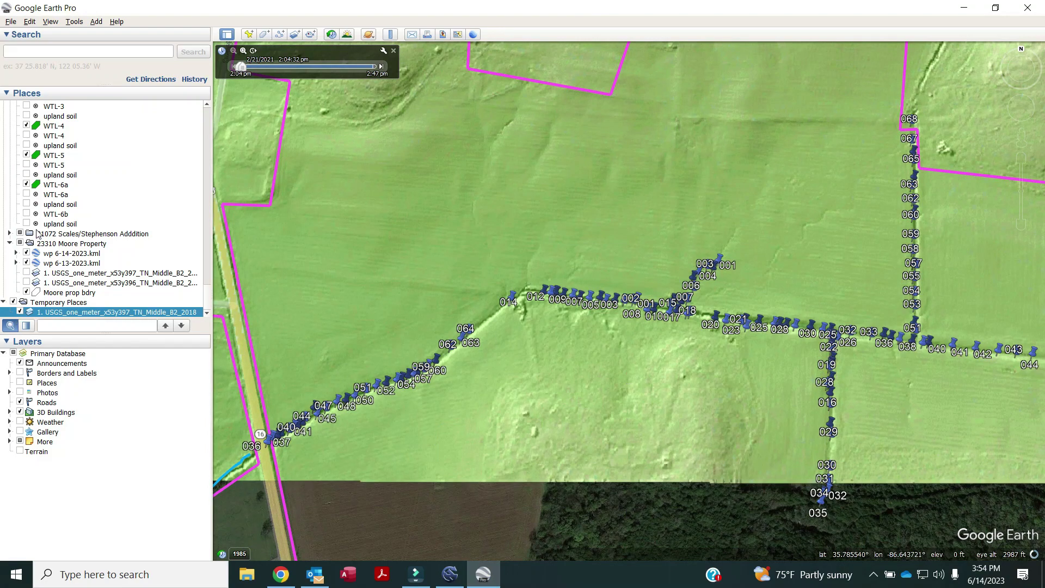
left_click(26, 253)
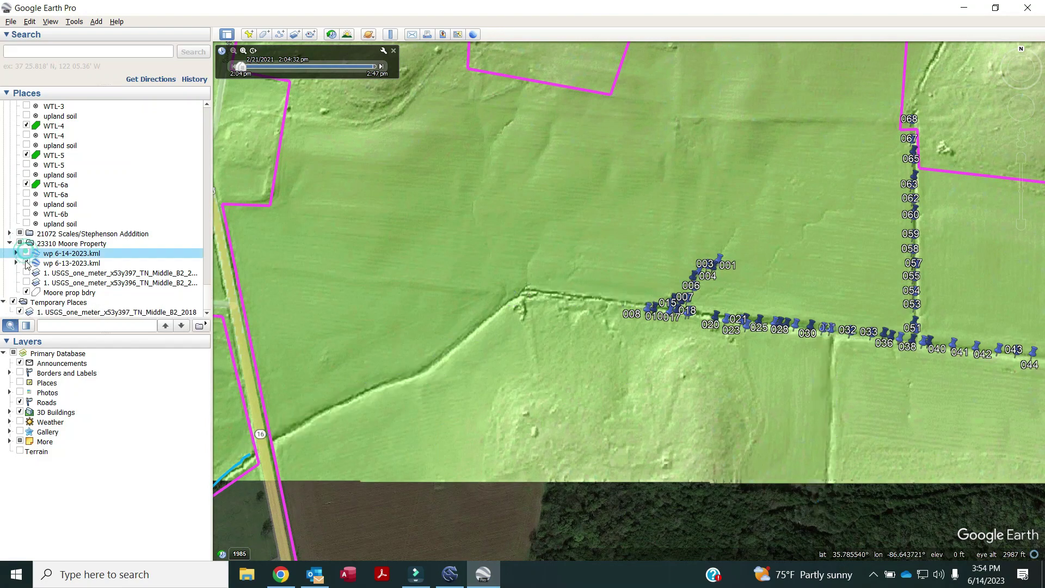
left_click(26, 263)
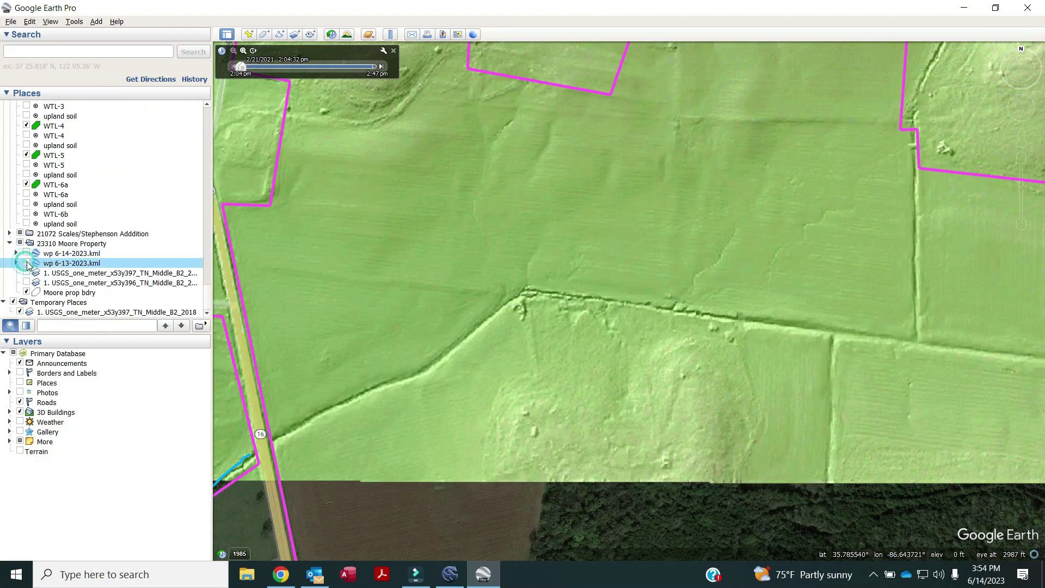
- Examine the uncovered drainage lines in the shaded terrain, following them eastward to the property boundary corner and the overlay's southern edge
left_click(1022, 158)
left_click_drag(636, 402, 718, 335)
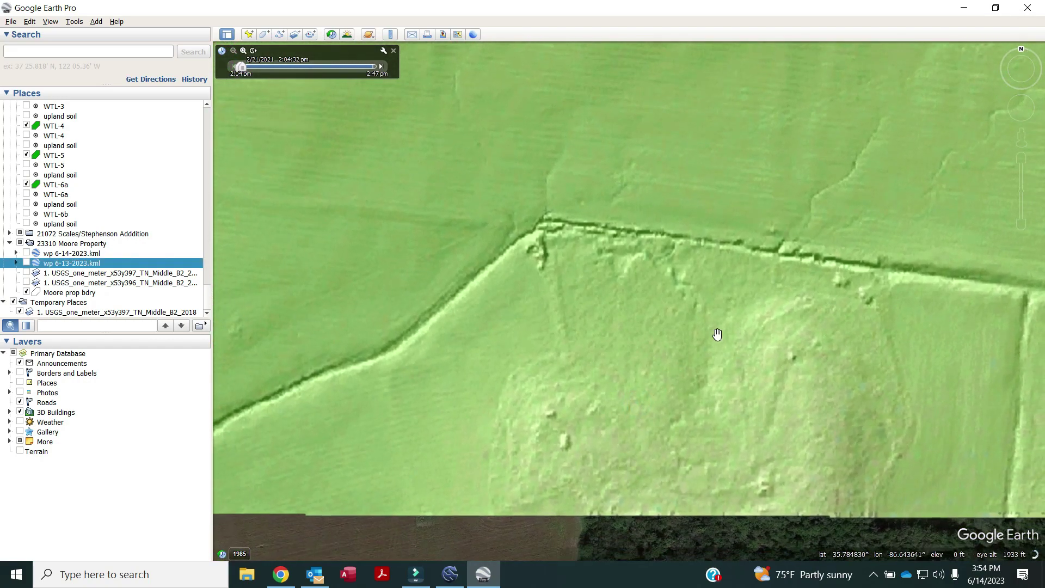
left_click_drag(613, 326, 384, 394)
left_click_drag(786, 391, 439, 382)
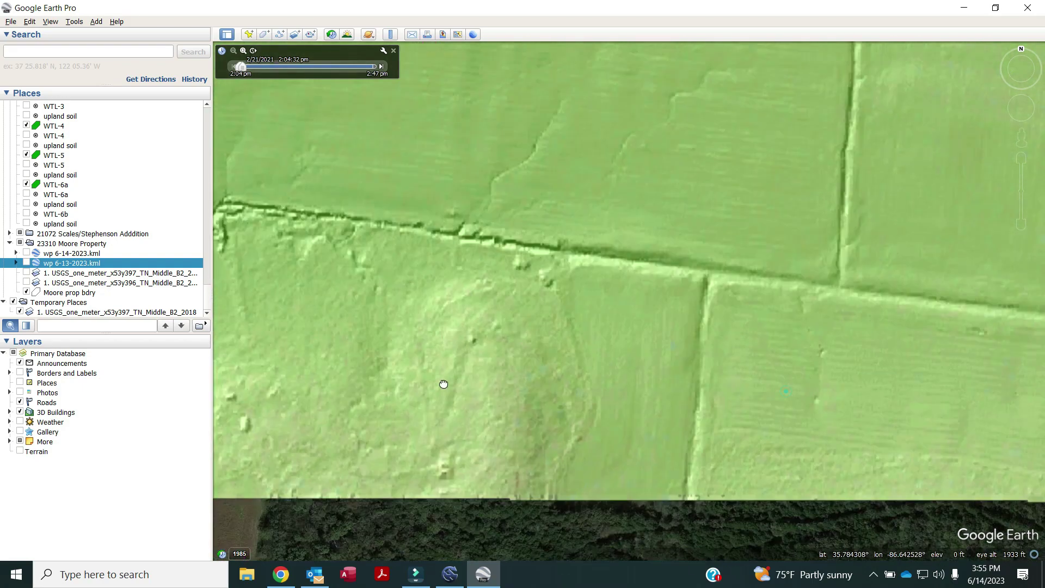
left_click_drag(768, 365, 420, 332)
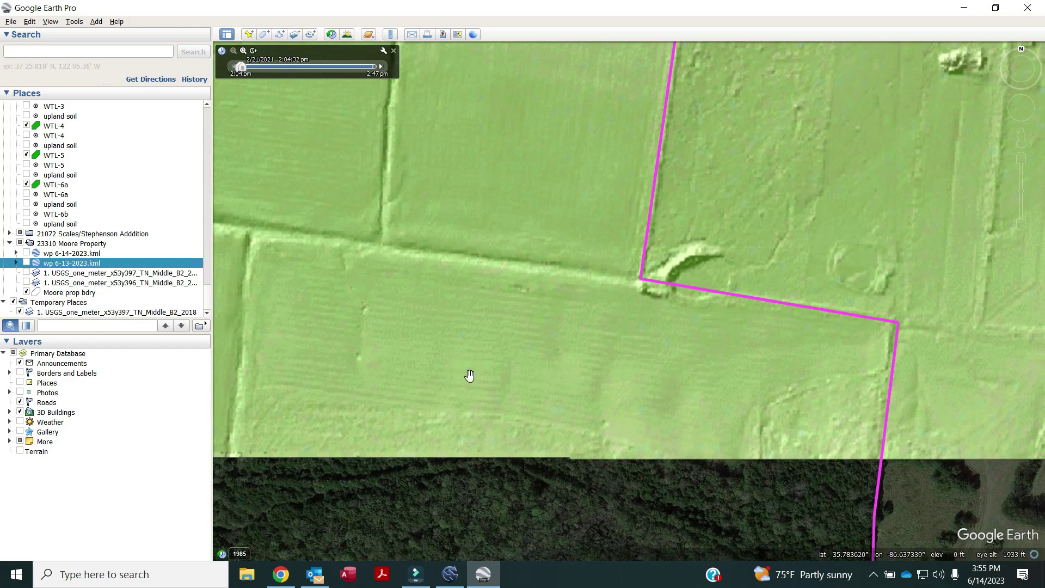
left_click(1022, 224)
left_click_drag(1021, 224, 1022, 224)
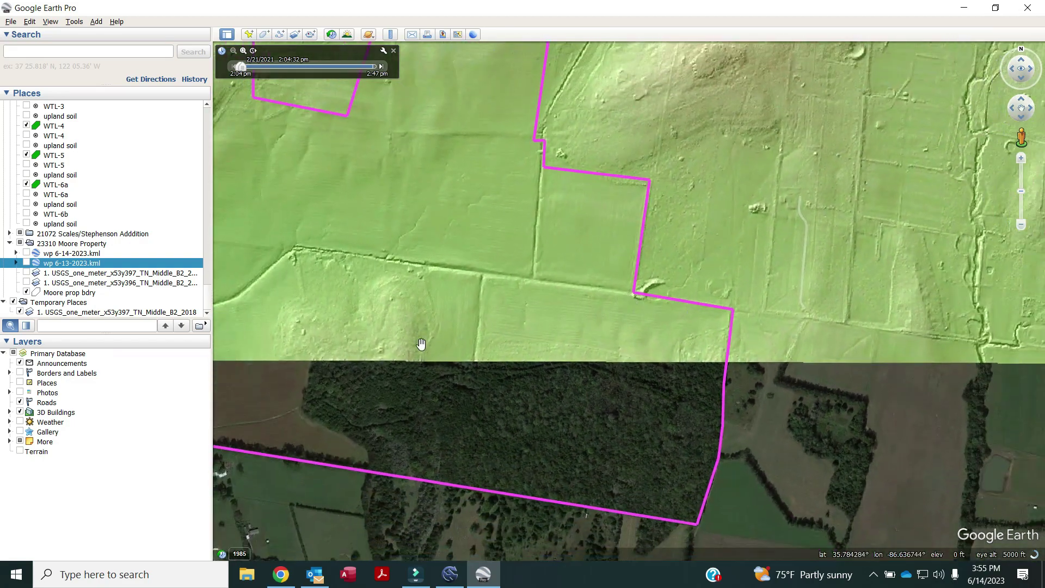